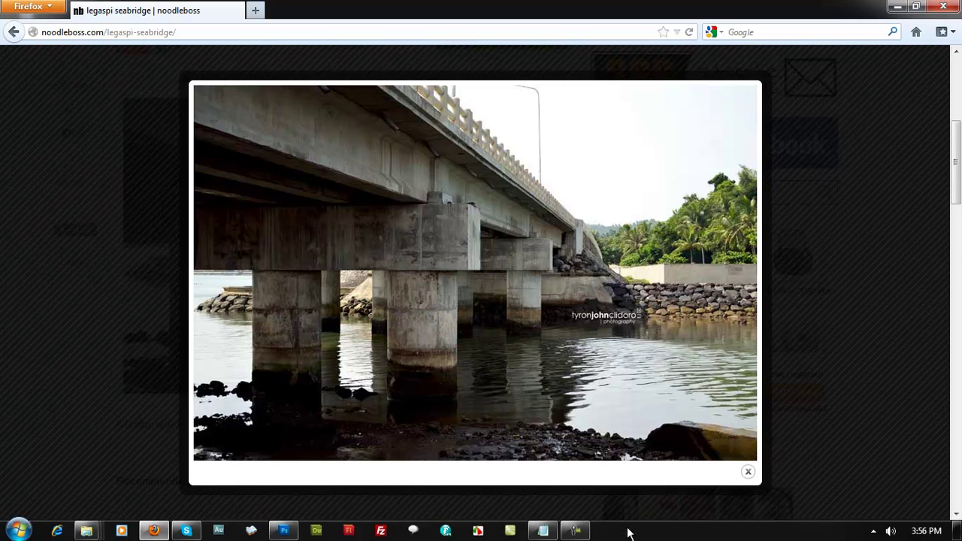
# Examine the bridge photo in the legaspi seabridge post, both enlarged and within the page layout
pyautogui.moveTo(958, 184)
pyautogui.mouseDown()
pyautogui.moveTo(956, 247)
pyautogui.moveTo(956, 161)
pyautogui.moveTo(957, 184)
pyautogui.mouseUp()
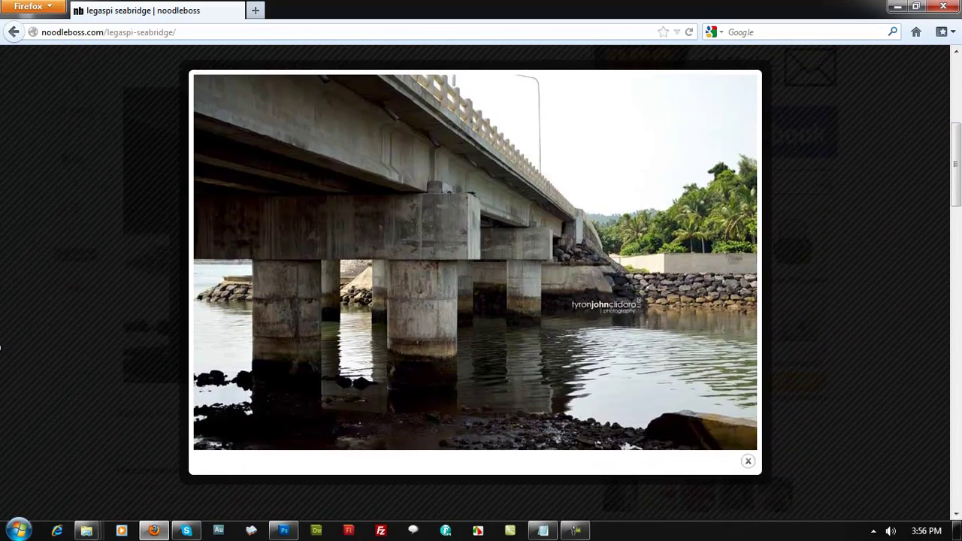
pyautogui.click(3, 342)
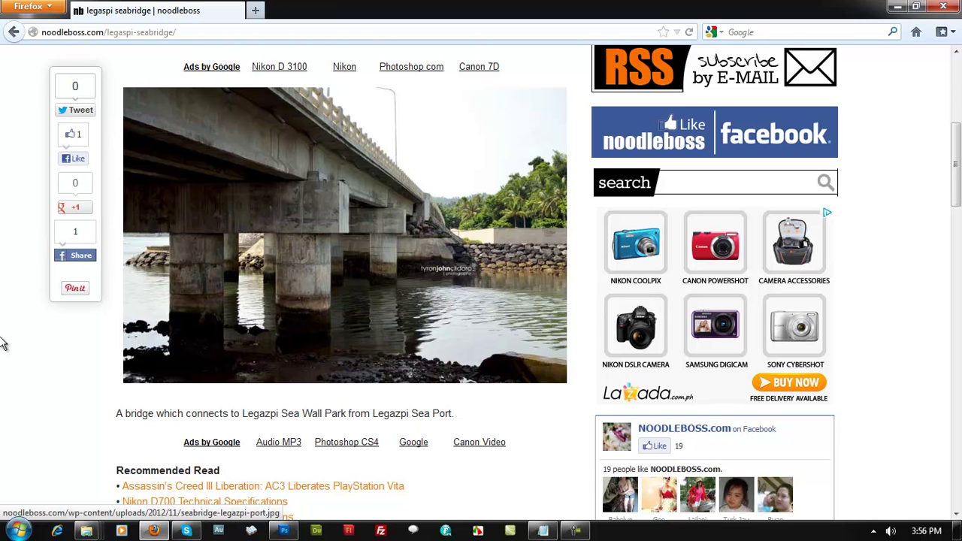
pyautogui.click(353, 325)
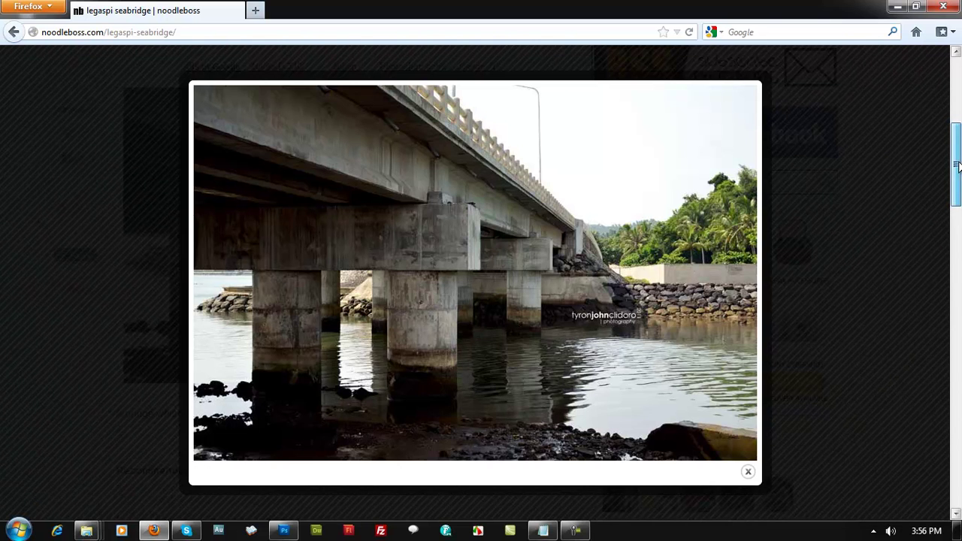
pyautogui.moveTo(958, 165)
pyautogui.mouseDown()
pyautogui.moveTo(957, 193)
pyautogui.moveTo(958, 160)
pyautogui.moveTo(958, 186)
pyautogui.moveTo(958, 179)
pyautogui.mouseUp()
pyautogui.click(3, 327)
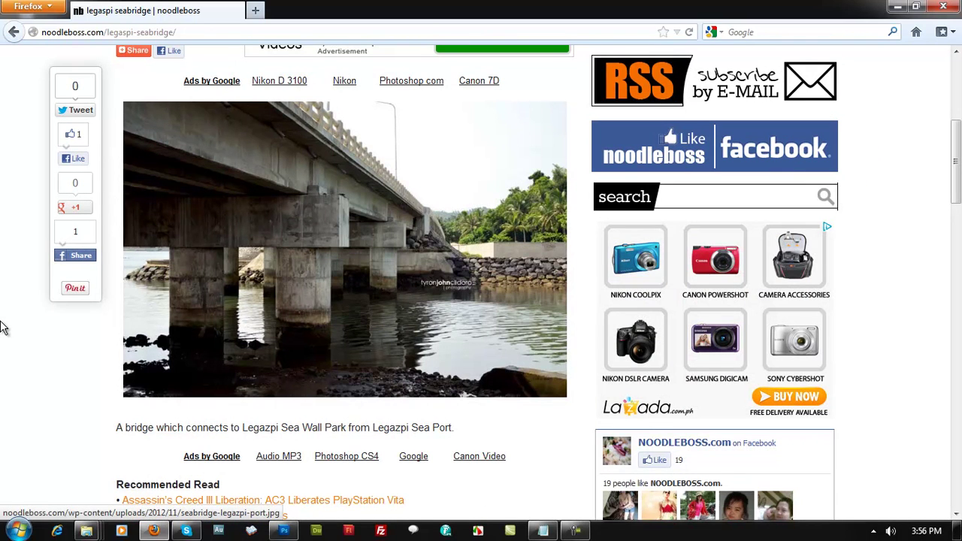
pyautogui.scroll(-3, 3, 342)
pyautogui.scroll(-9, 3, 344)
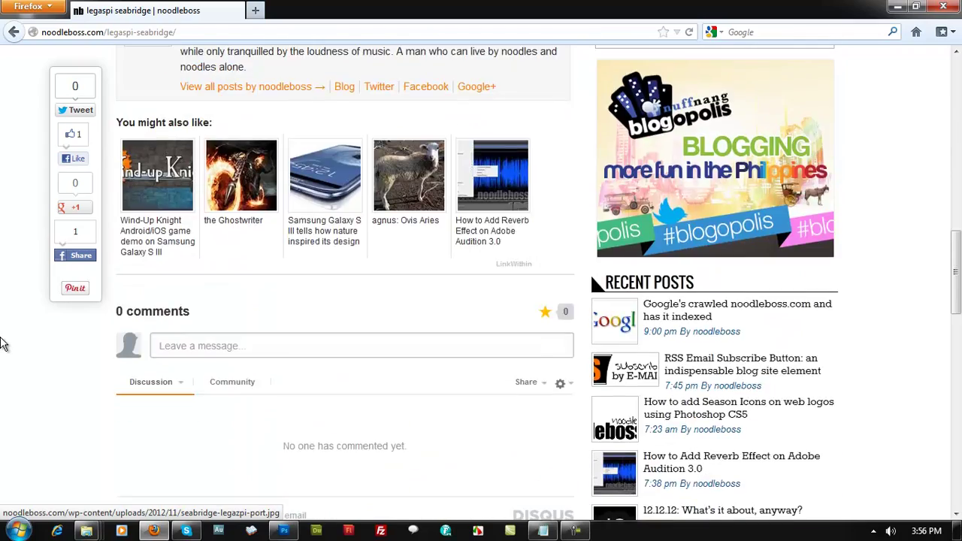
pyautogui.scroll(3, 3, 345)
pyautogui.scroll(11, 3, 345)
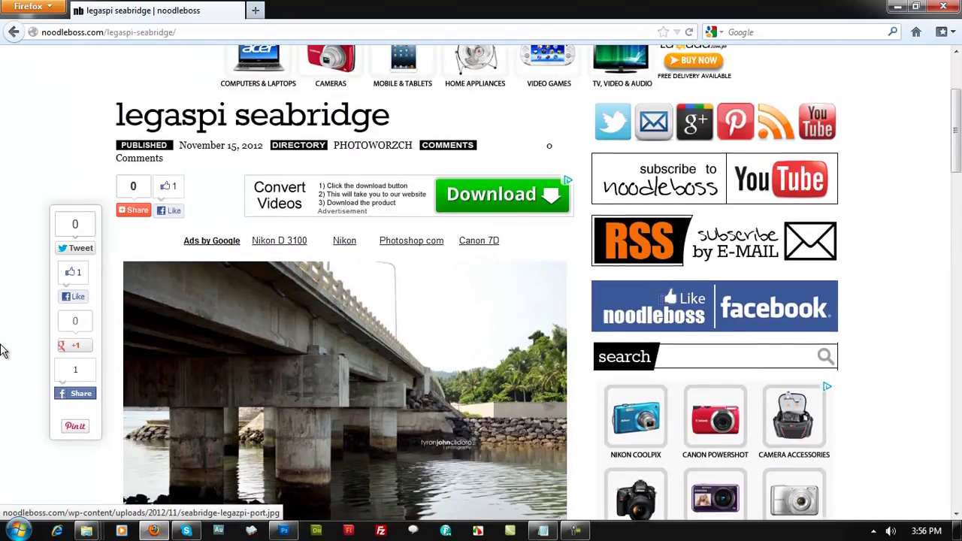
pyautogui.scroll(2, 3, 347)
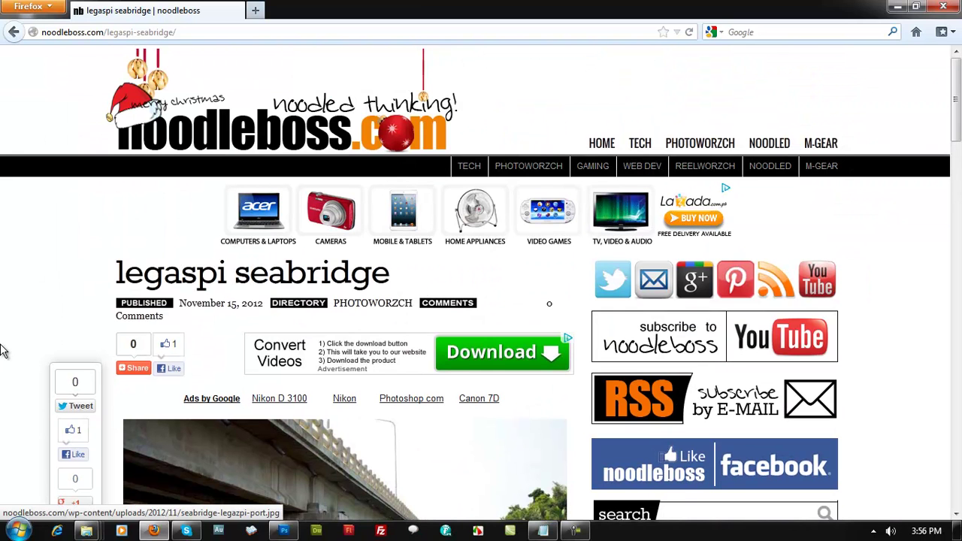
# Switch to Photoshop and open DSC_1261.JPG from the images folder on the desktop
pyautogui.click(897, 6)
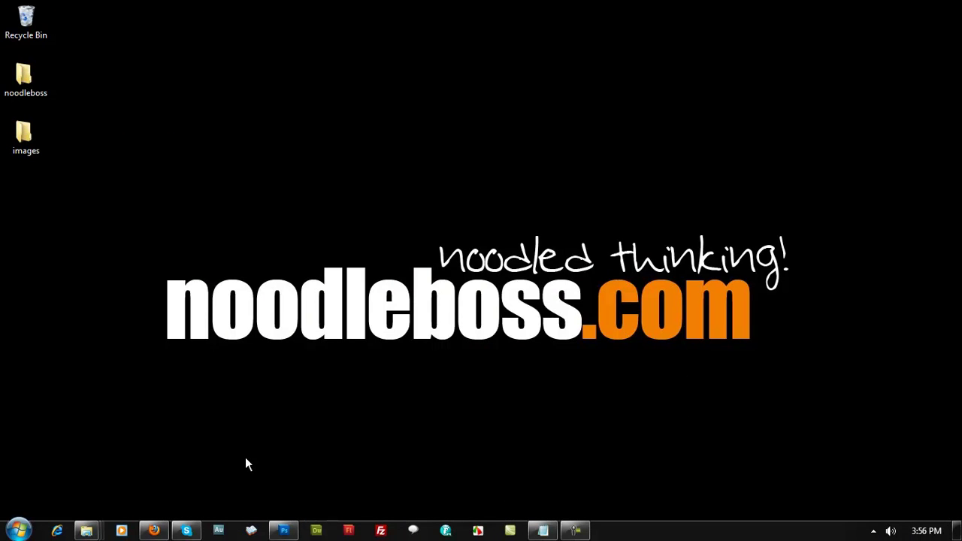
pyautogui.click(290, 532)
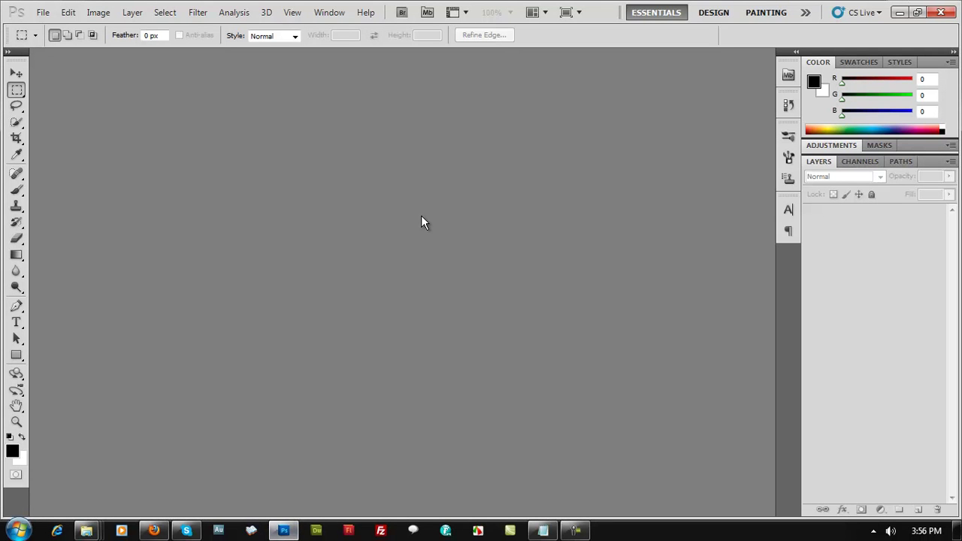
pyautogui.doubleClick(516, 324)
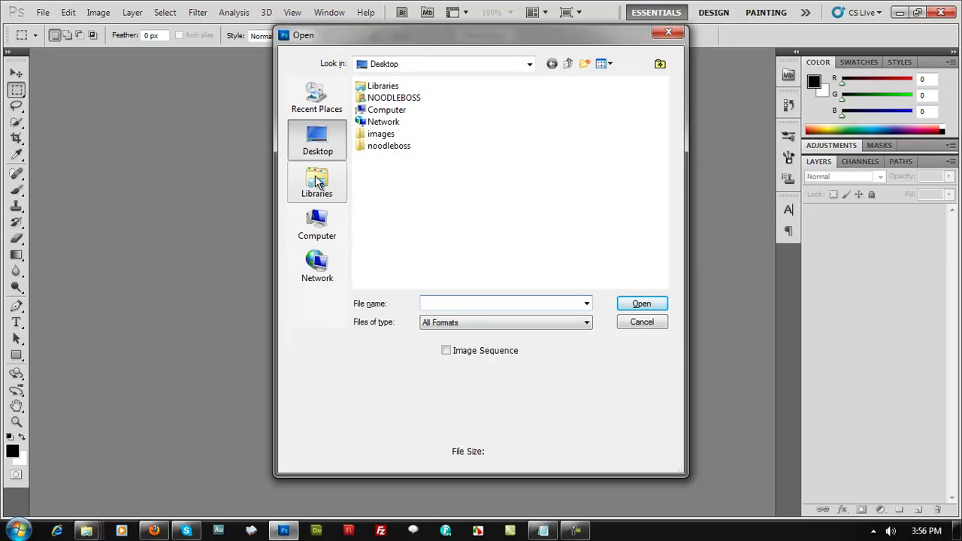
pyautogui.doubleClick(393, 135)
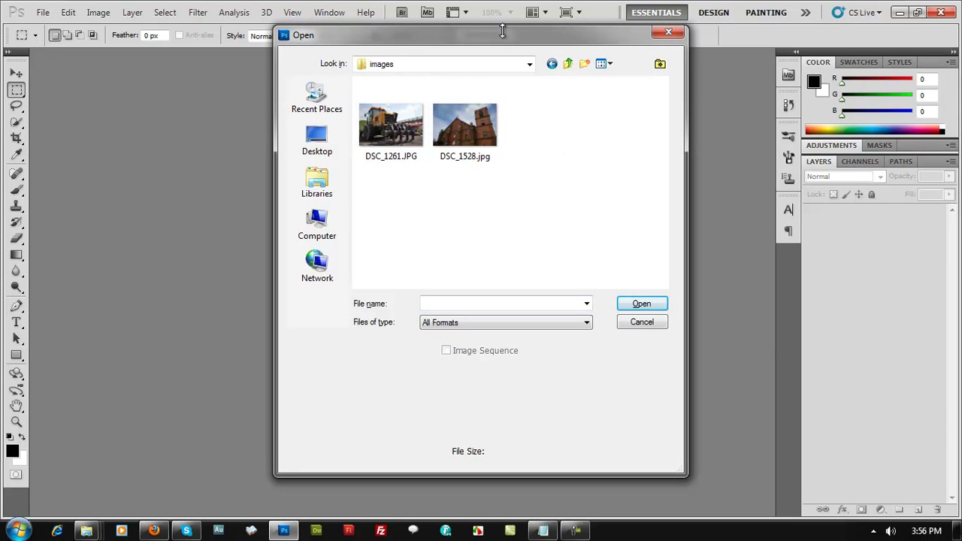
pyautogui.moveTo(495, 42); pyautogui.dragTo(638, 55)
pyautogui.doubleClick(523, 146)
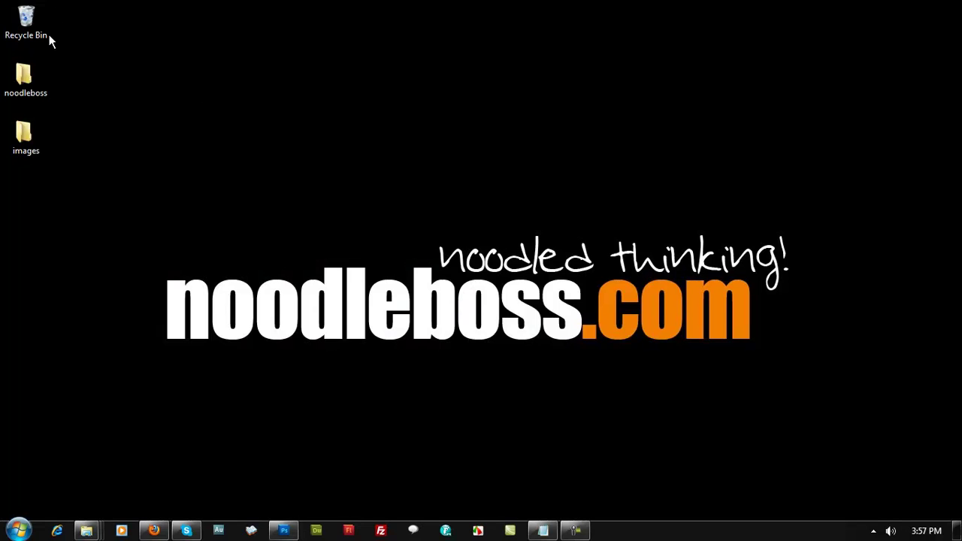
# Duplicate the images folder on the desktop and name the copy "images - backup"
pyautogui.moveTo(25, 137); pyautogui.dragTo(159, 130)
pyautogui.click(191, 146)
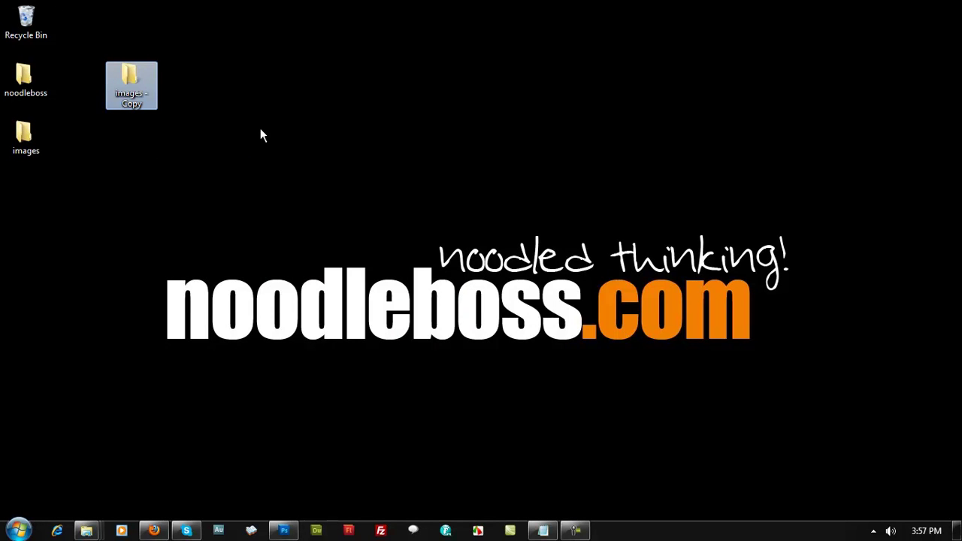
pyautogui.press('F2')
pyautogui.write('images')
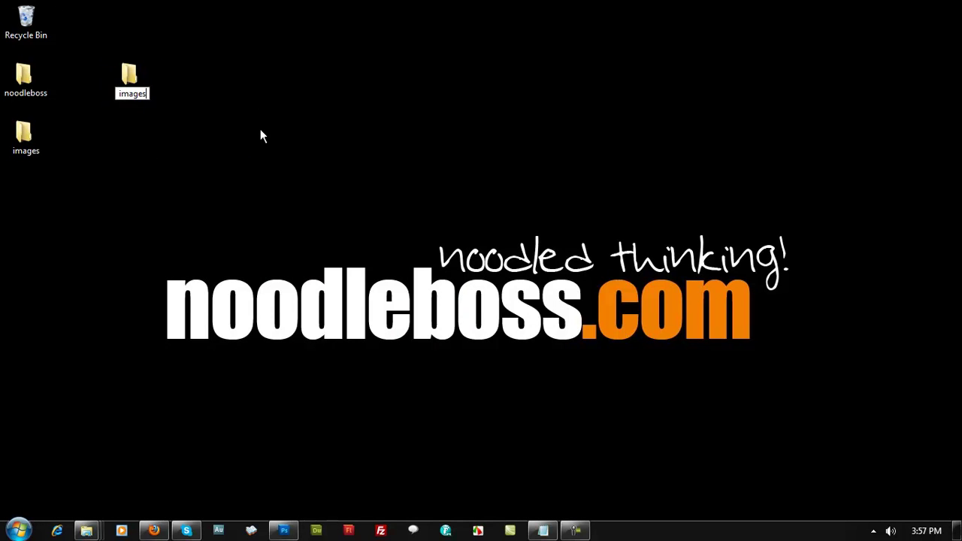
pyautogui.write(' - backup')
pyautogui.press('Return')
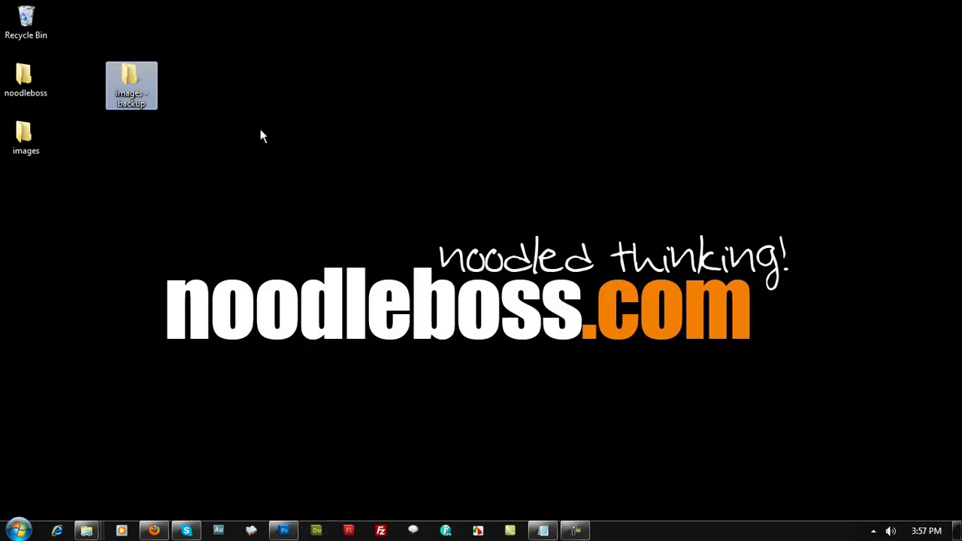
# Move the "images - backup" folder directly below the images folder on the desktop
pyautogui.moveTo(138, 71); pyautogui.dragTo(36, 200)
pyautogui.click(264, 188)
pyautogui.click(30, 143)
pyautogui.moveTo(30, 143)
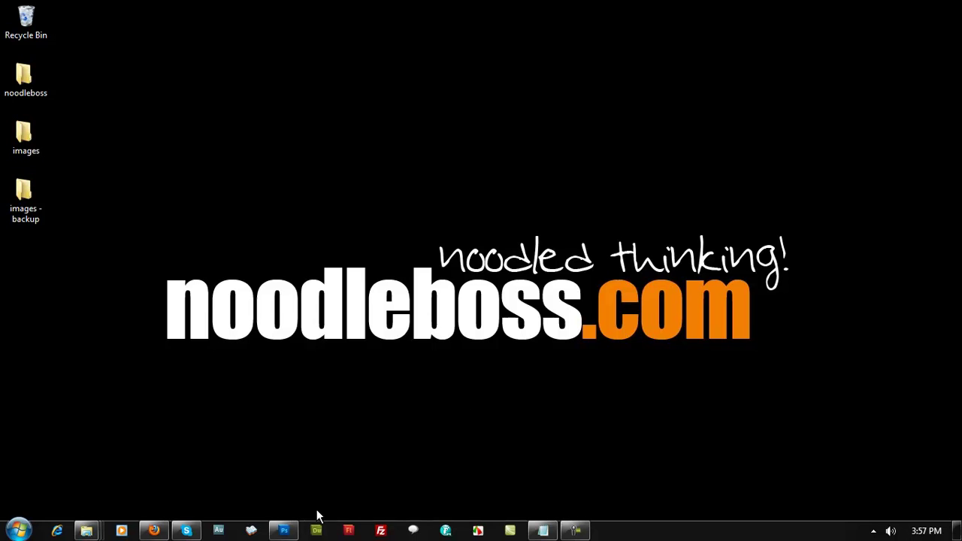
# Return to Photoshop and check the original pixel dimensions of DSC_1261.JPG without changing them
pyautogui.click(284, 531)
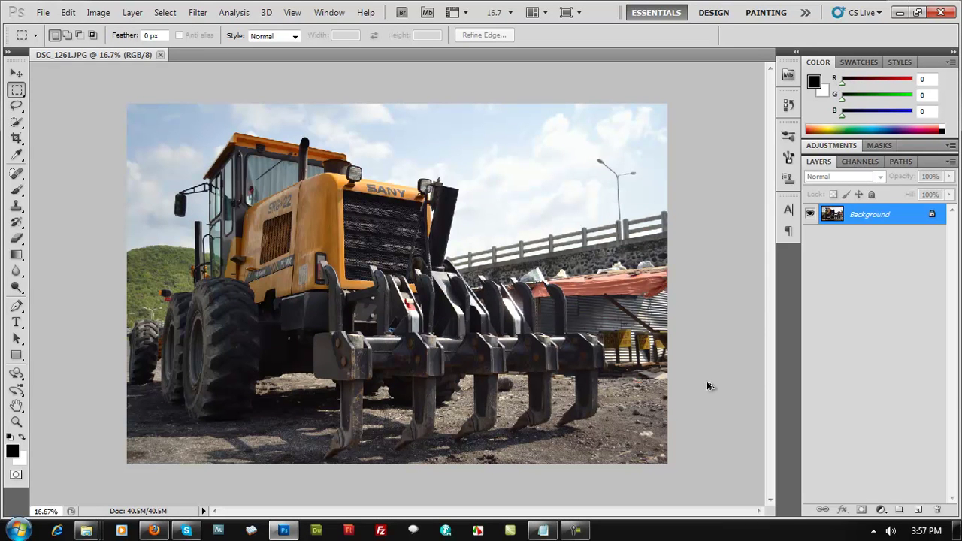
pyautogui.hotkey('ctrl', 'alt', 'i')
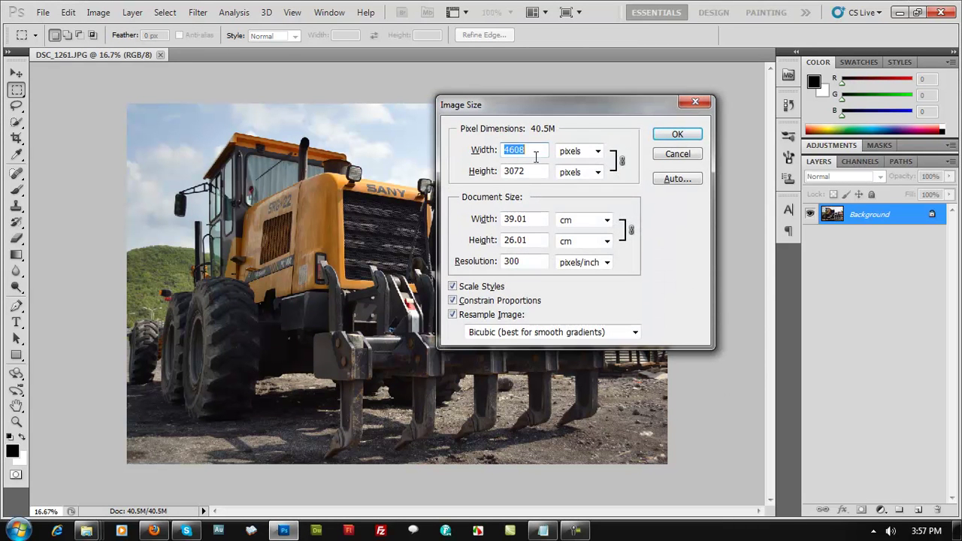
pyautogui.moveTo(531, 107); pyautogui.dragTo(440, 165)
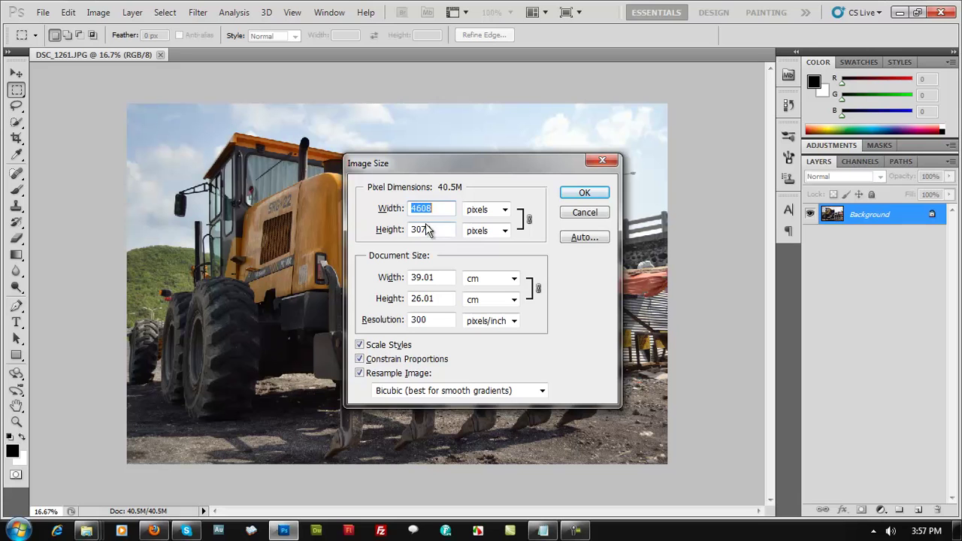
pyautogui.click(441, 208)
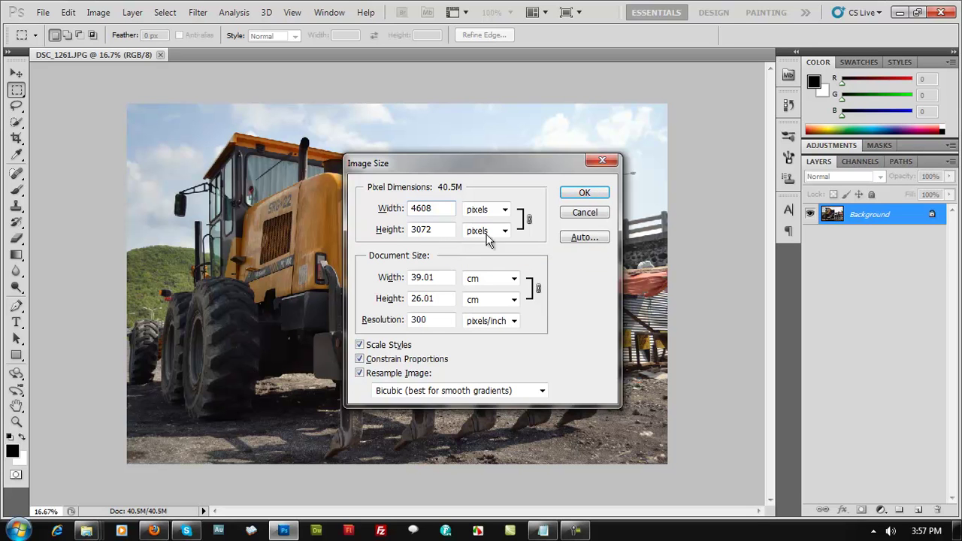
pyautogui.click(587, 214)
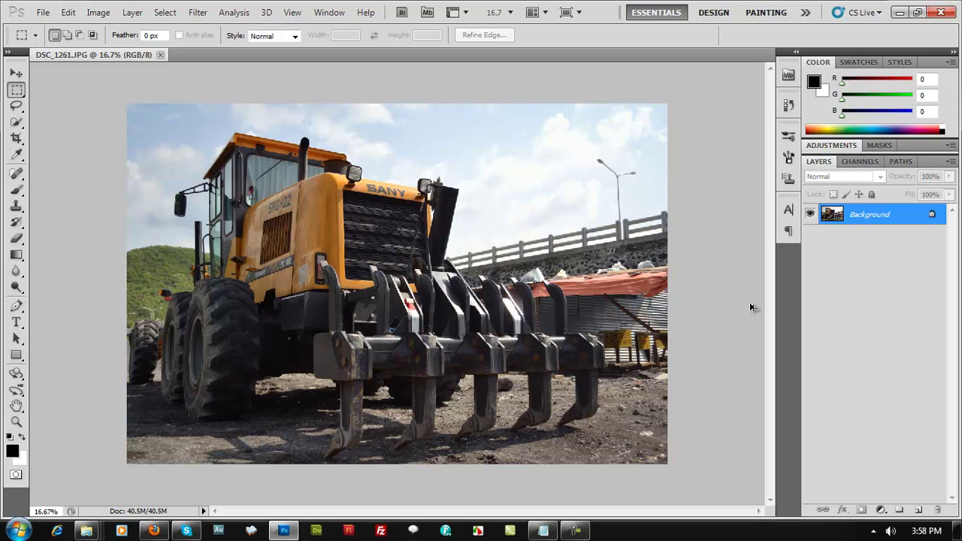
# Resize the tractor photo to a width of 800 pixels, keeping its proportions constrained
pyautogui.hotkey('ctrl', 'alt', 'i')
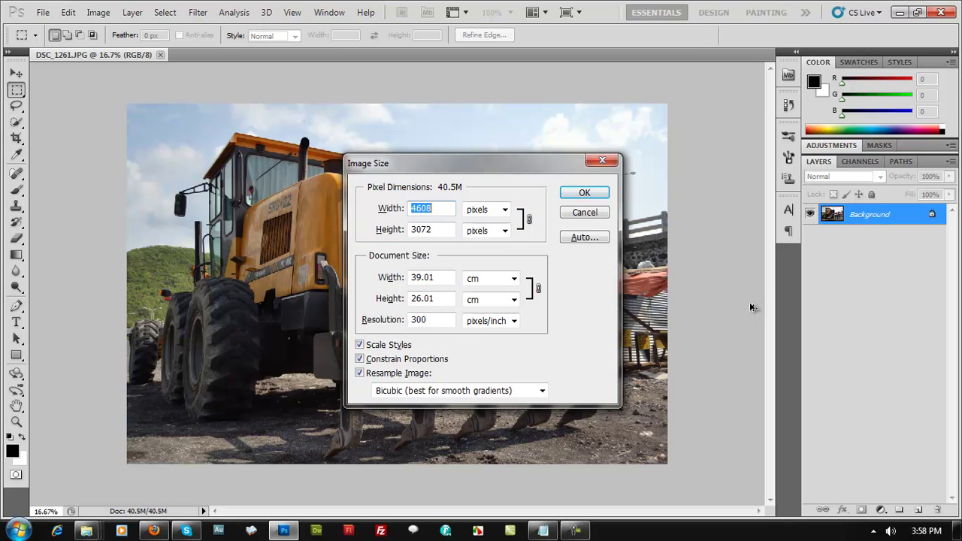
pyautogui.moveTo(485, 162); pyautogui.dragTo(538, 167)
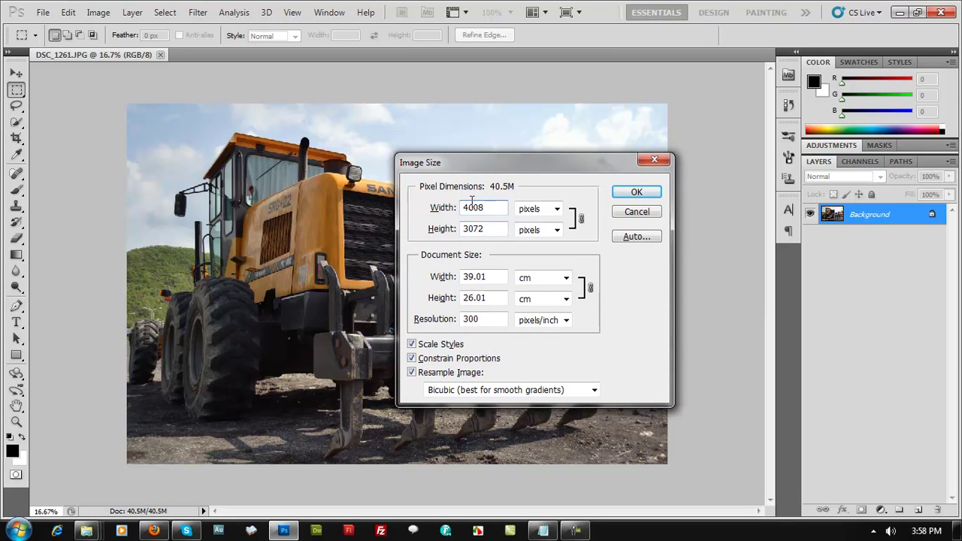
pyautogui.write('850')
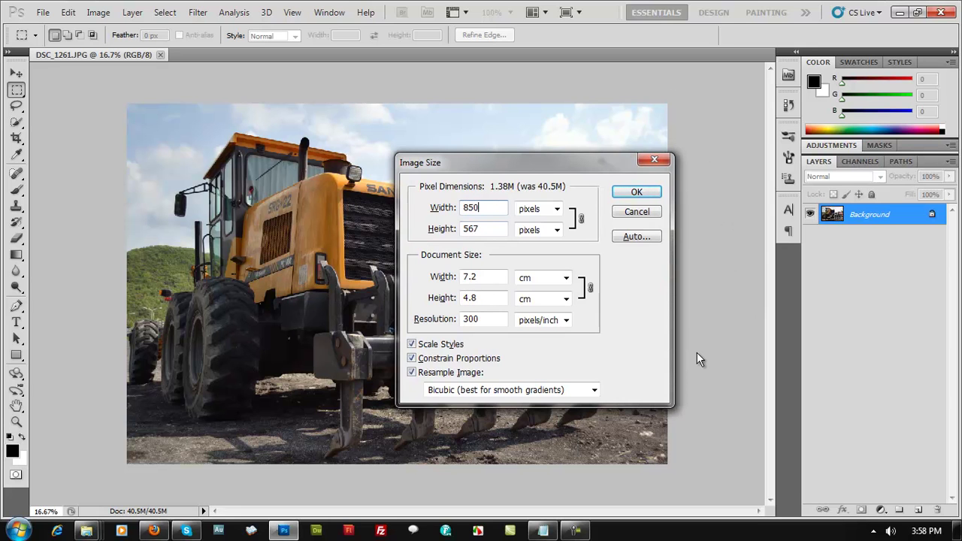
pyautogui.press('BackSpace')
pyautogui.press('BackSpace')
pyautogui.press('BackSpace')
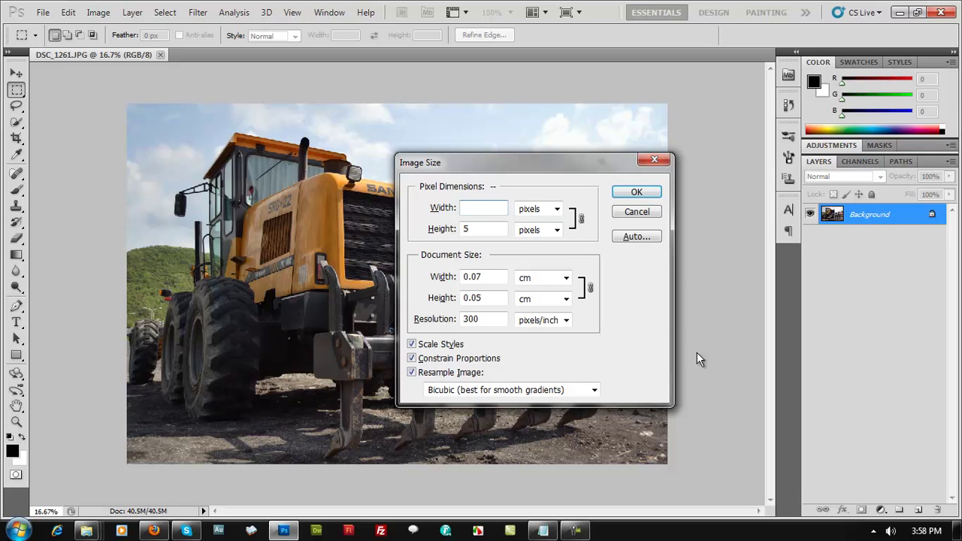
pyautogui.write('850')
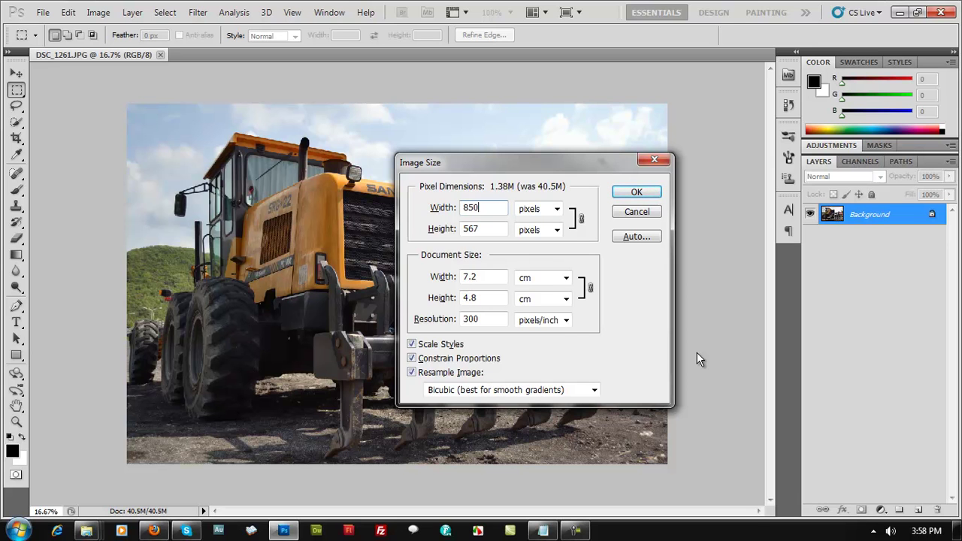
pyautogui.press('BackSpace')
pyautogui.press('BackSpace')
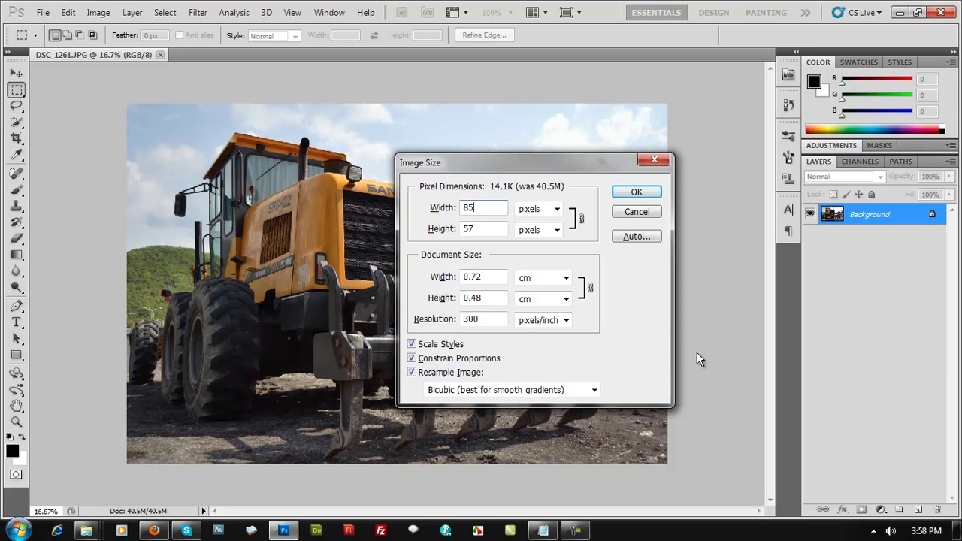
pyautogui.write('00')
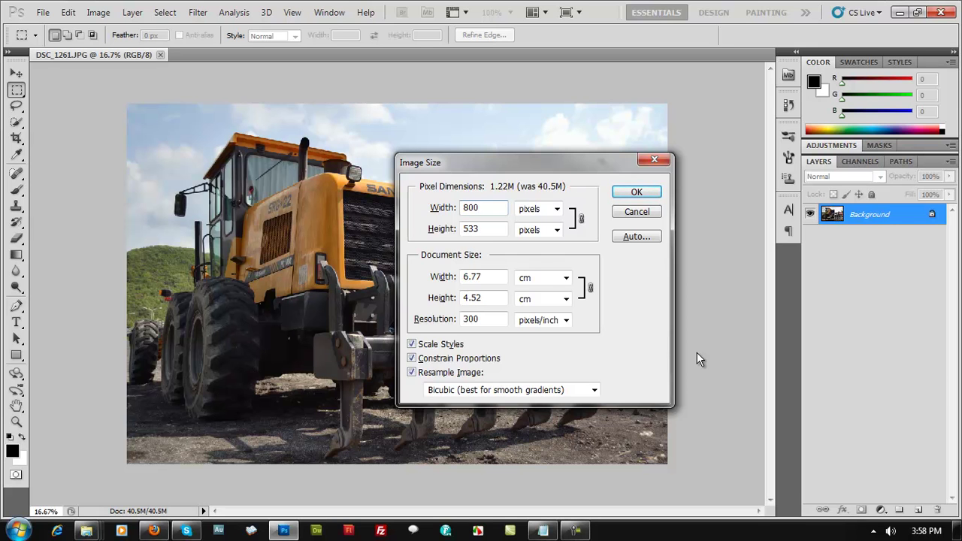
pyautogui.press('Return')
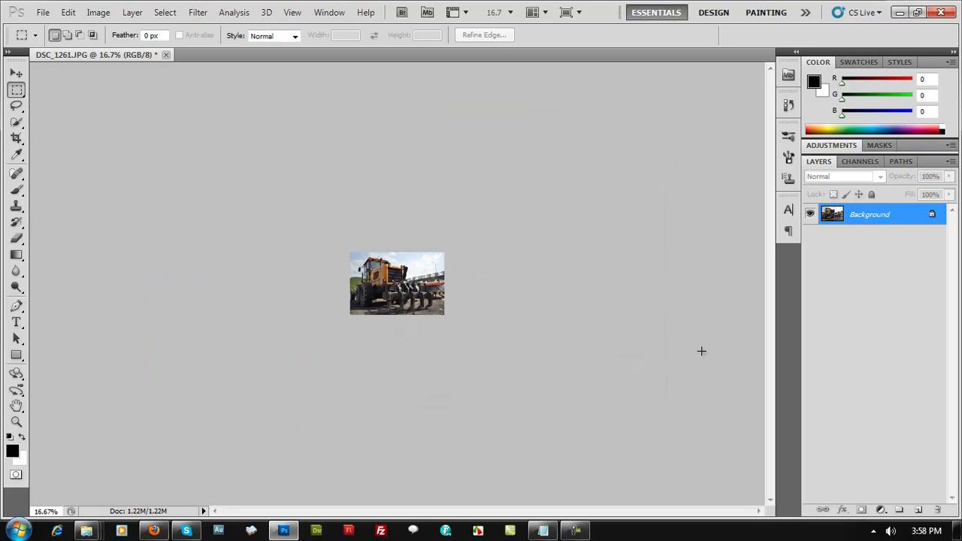
# View the resized tractor photo at 100% magnification
pyautogui.hotkey('ctrl', '+')
pyautogui.hotkey('ctrl', '+')
pyautogui.hotkey('ctrl', '+')
pyautogui.hotkey('ctrl', '+')
pyautogui.hotkey('ctrl', '-')
pyautogui.hotkey('ctrl', '+')
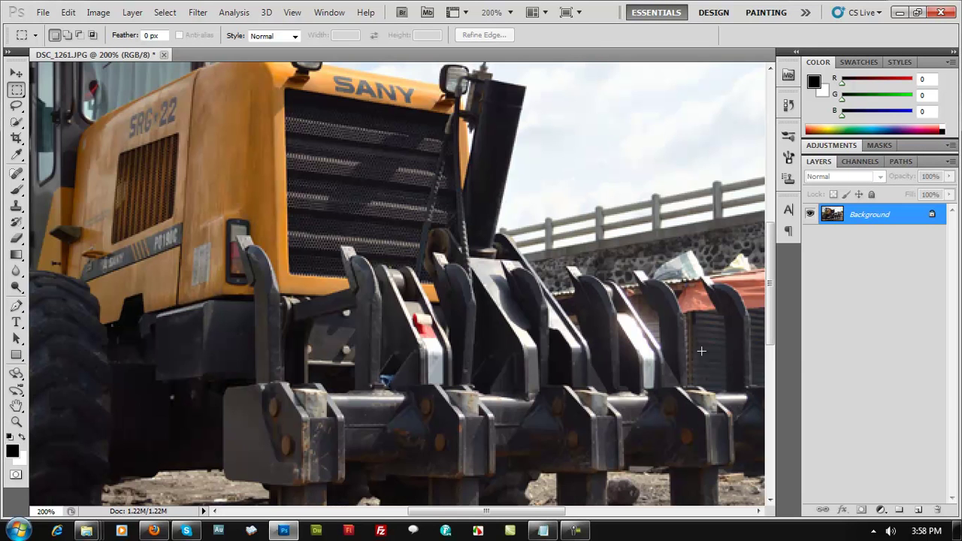
pyautogui.hotkey('ctrl', '-')
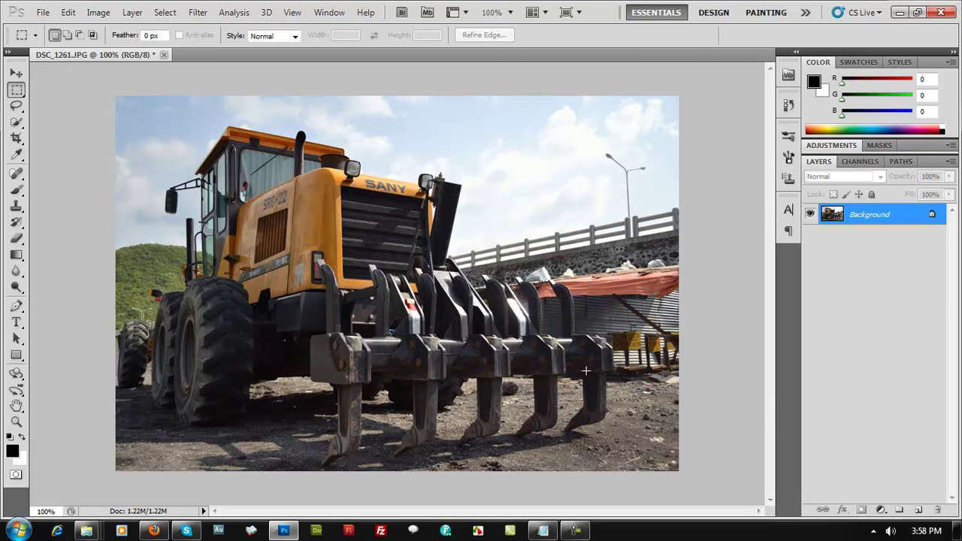
# Check the resized photo's width and height in the Image Size settings, leaving them as they are
pyautogui.hotkey('ctrl', 'alt', 'i')
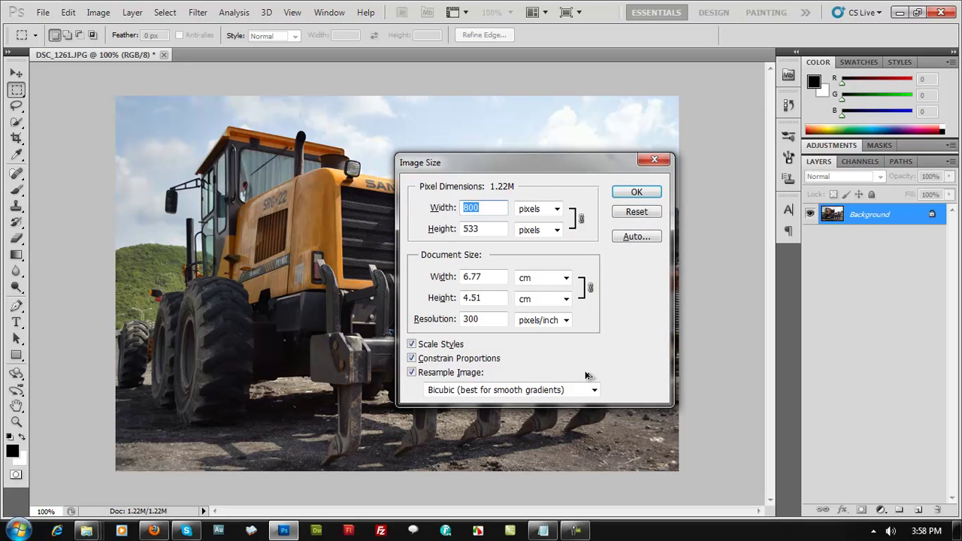
pyautogui.moveTo(522, 163); pyautogui.dragTo(555, 78)
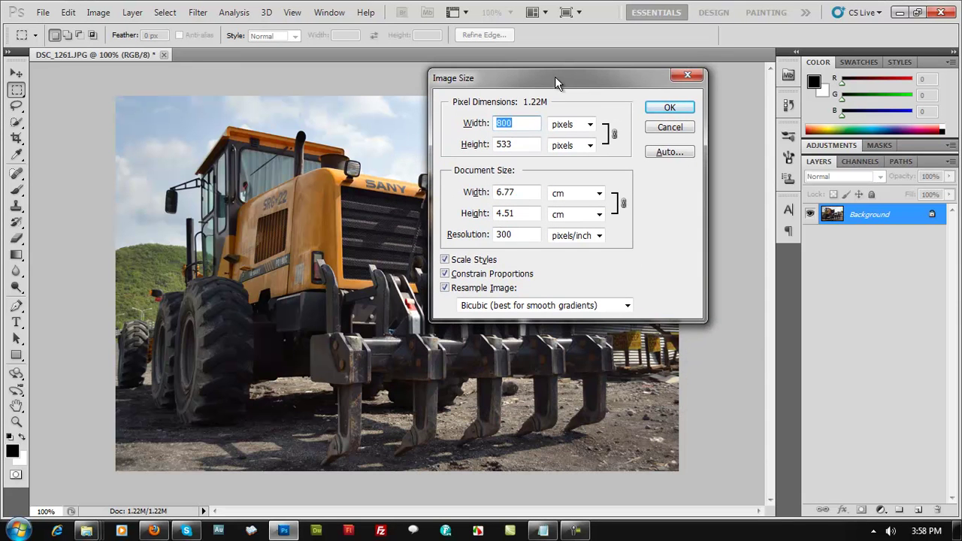
pyautogui.click(511, 125)
pyautogui.click(517, 146)
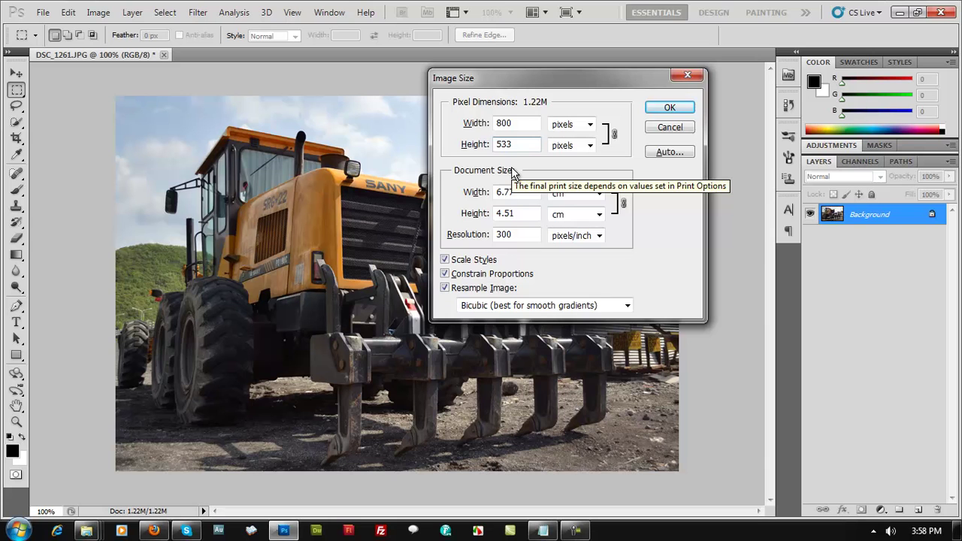
pyautogui.click(684, 129)
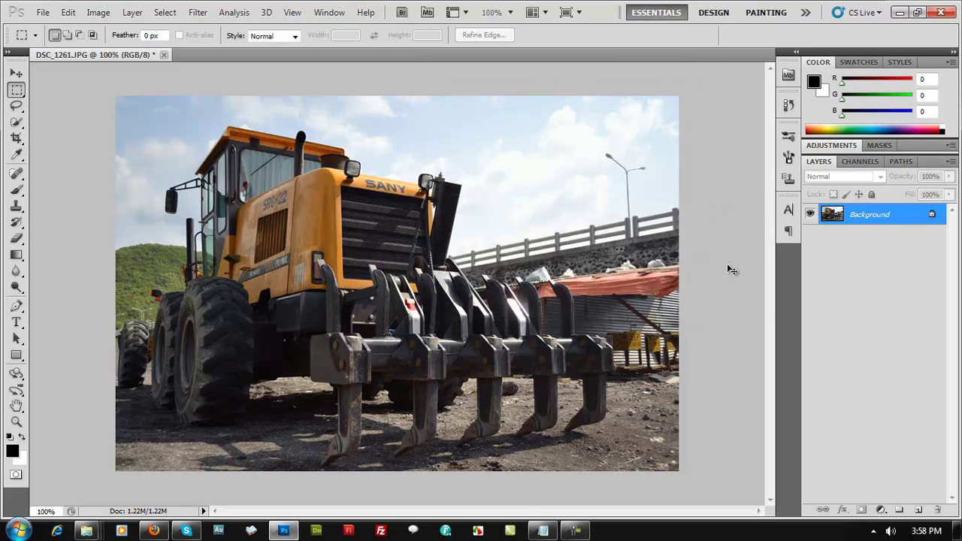
# Undo the 800-pixel resize and fit the whole full-size tractor photo in view at 12.5% magnification
pyautogui.hotkey('ctrl', 'z')
pyautogui.scroll(-3, 667, 269)
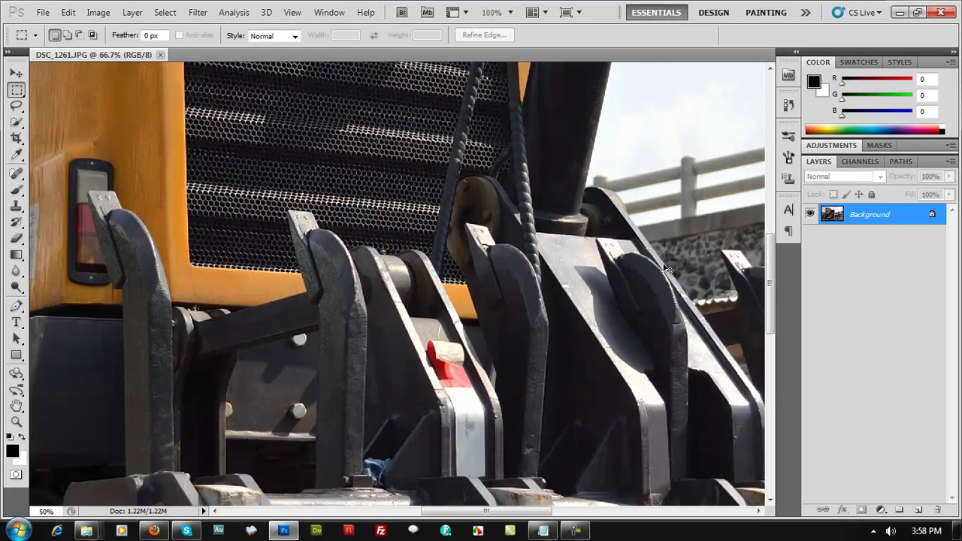
pyautogui.scroll(1, 667, 269)
pyautogui.scroll(1, 667, 269)
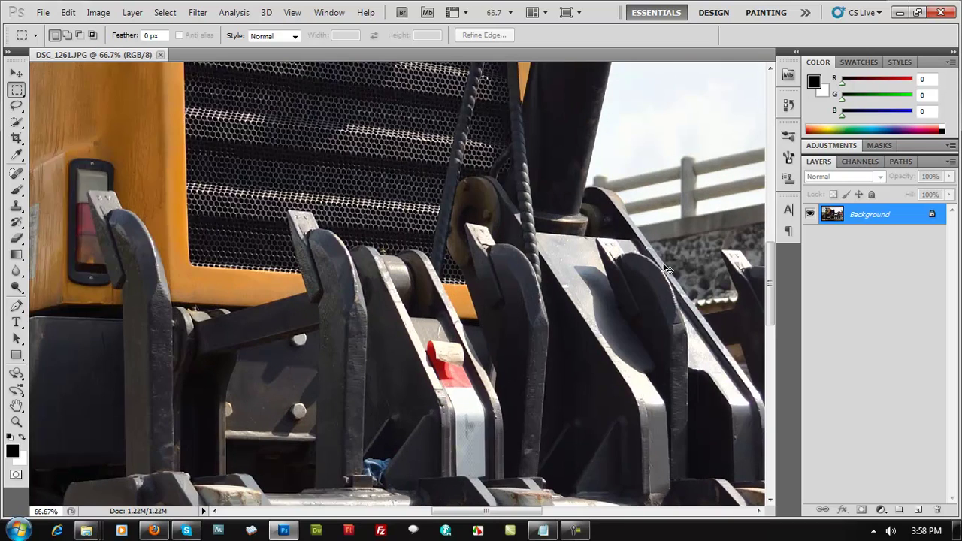
pyautogui.scroll(-3, 663, 264)
pyautogui.scroll(10, 663, 264)
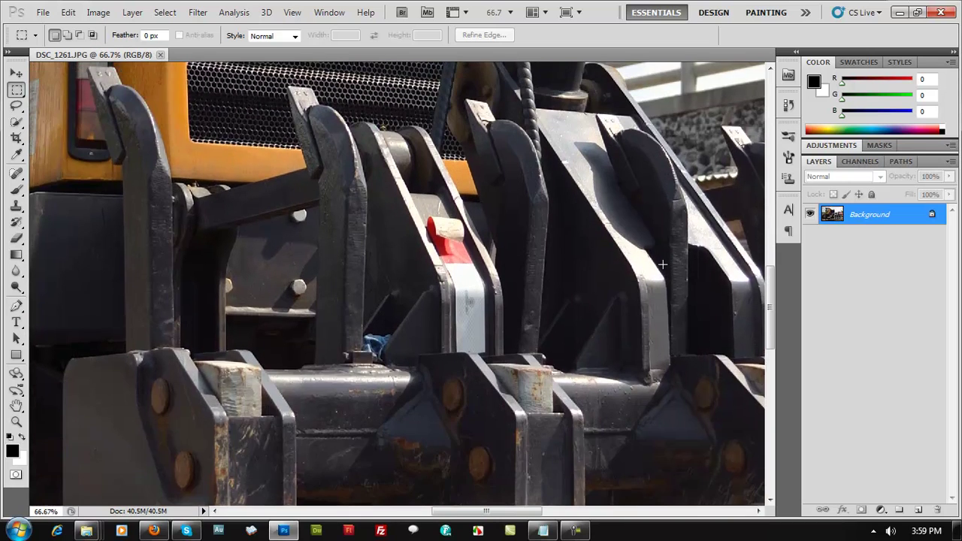
pyautogui.scroll(-5, 665, 268)
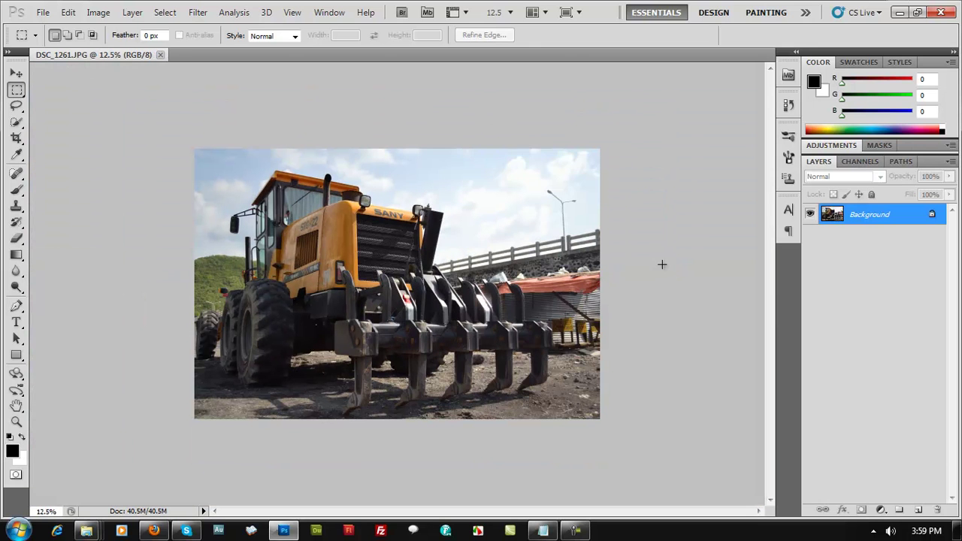
# Resize the tractor photo to 800 pixels wide with Bicubic Sharper resampling and view it at 100% magnification
pyautogui.hotkey('ctrl', 'alt', 'i')
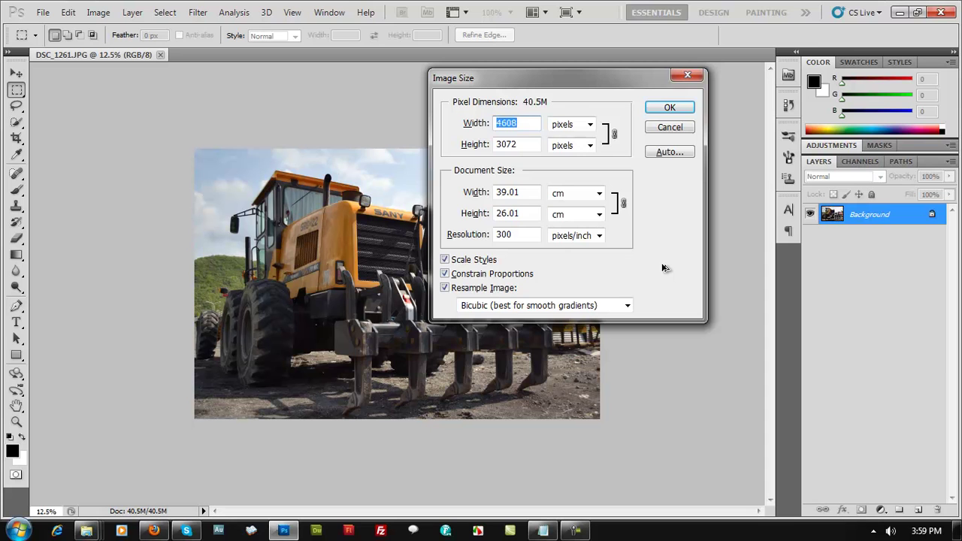
pyautogui.write('800')
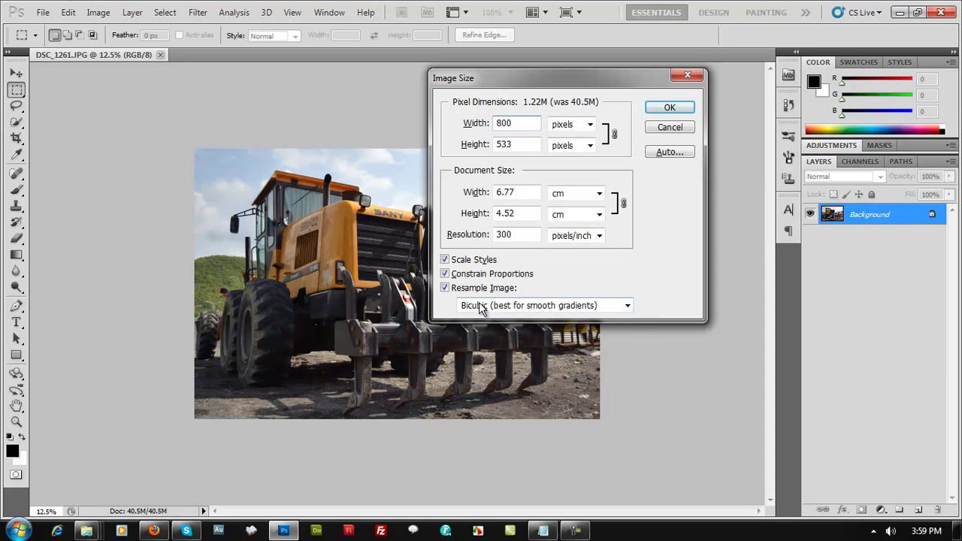
pyautogui.click(618, 306)
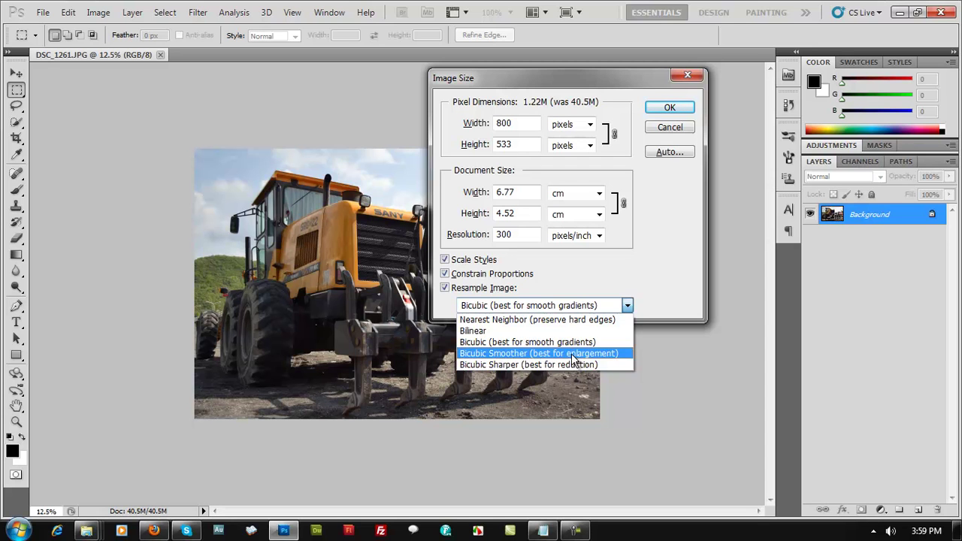
pyautogui.click(530, 365)
pyautogui.click(670, 107)
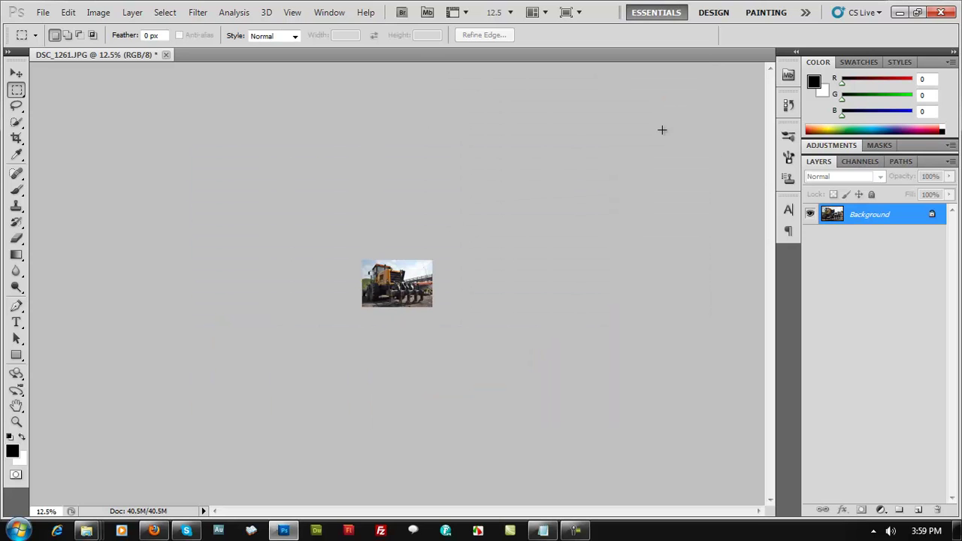
pyautogui.hotkey('ctrl', '1')
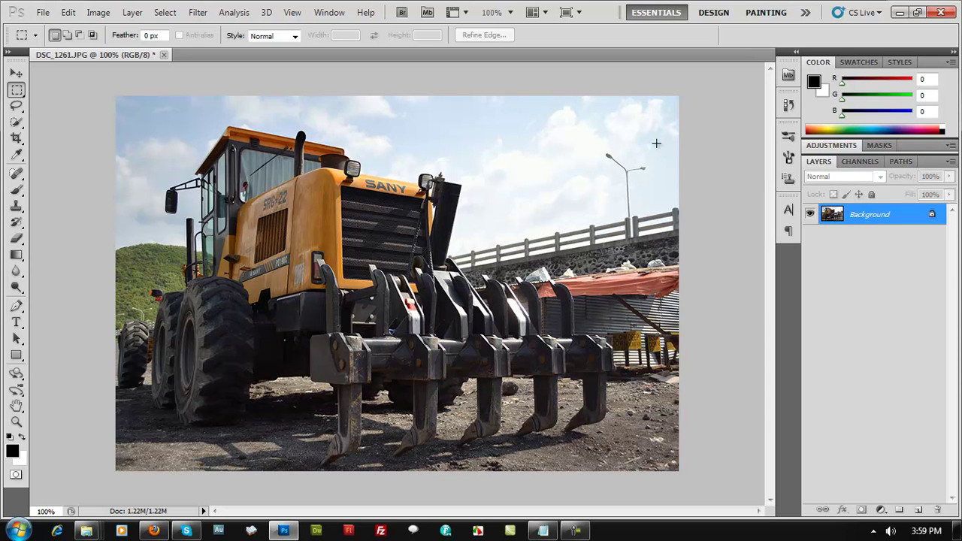
# Check the pixel dimensions of the sharpened resize in the Image Size settings without changing them
pyautogui.hotkey('ctrl', 'alt', 'i')
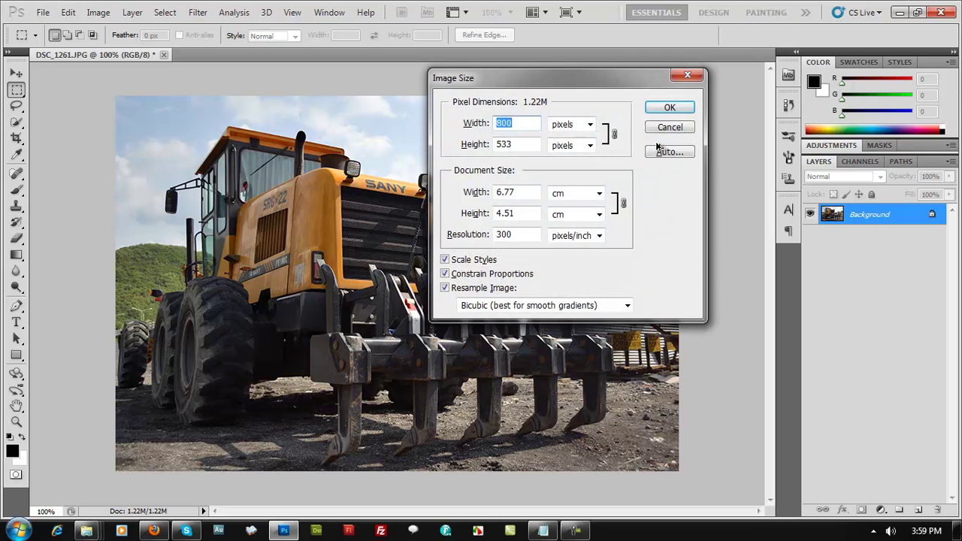
pyautogui.click(525, 124)
pyautogui.doubleClick(526, 124)
pyautogui.click(665, 111)
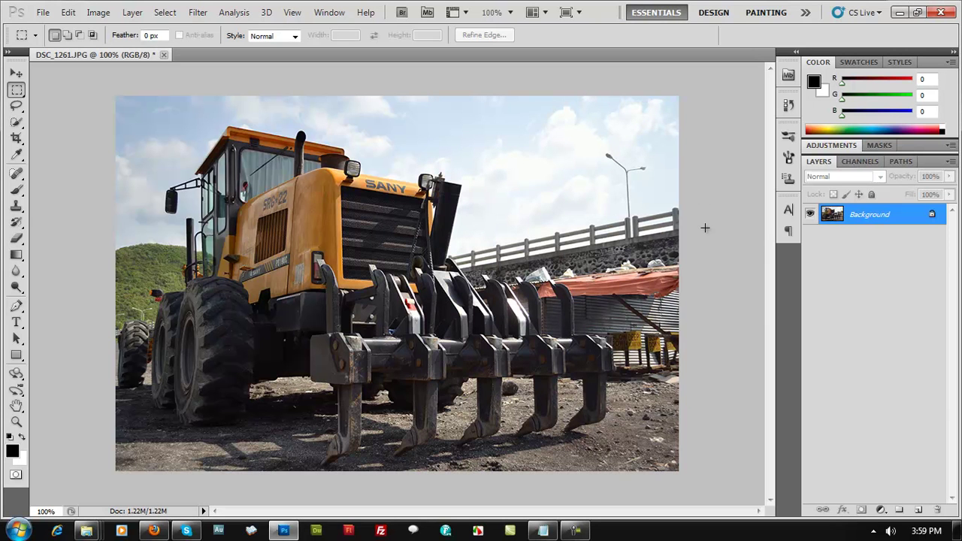
# Open the resized tractor photo in Save for Web & Devices
pyautogui.click(44, 13)
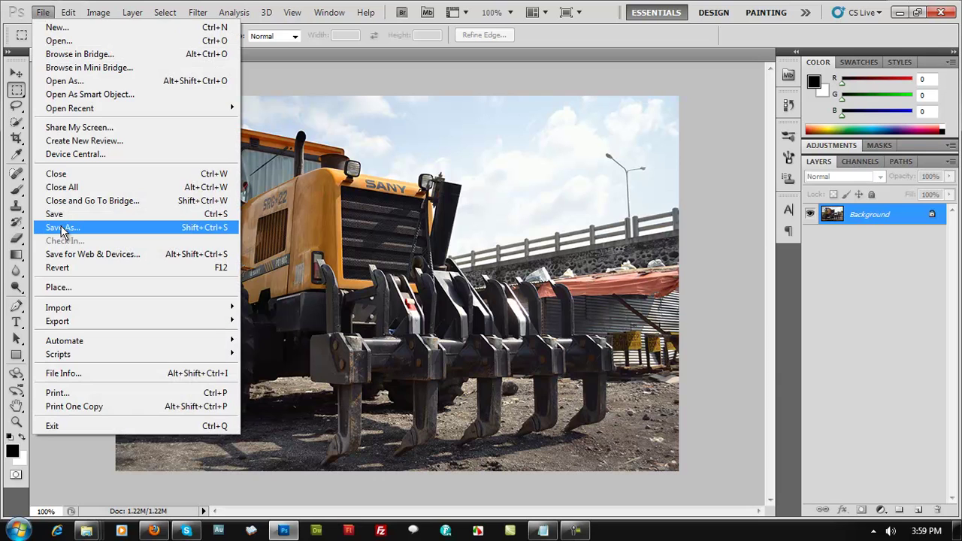
pyautogui.click(755, 122)
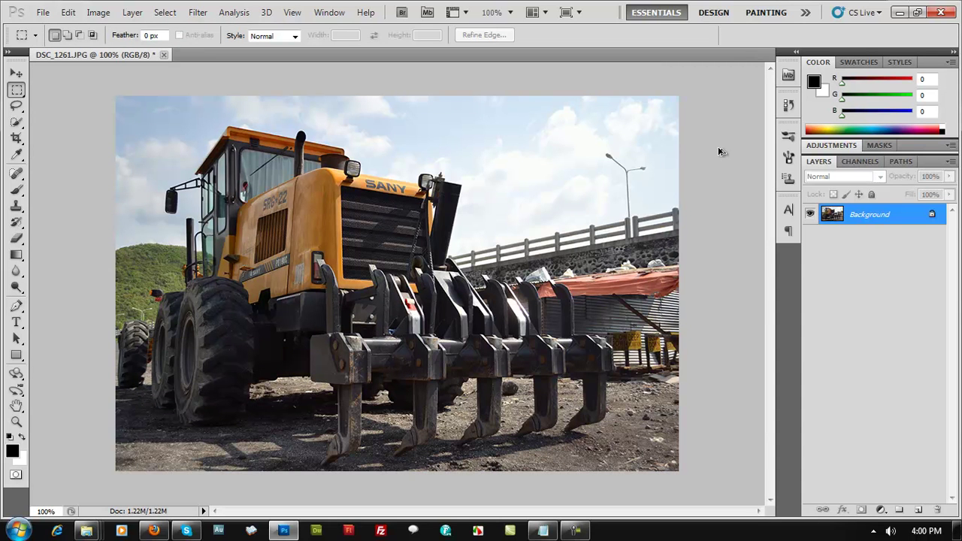
pyautogui.click(39, 13)
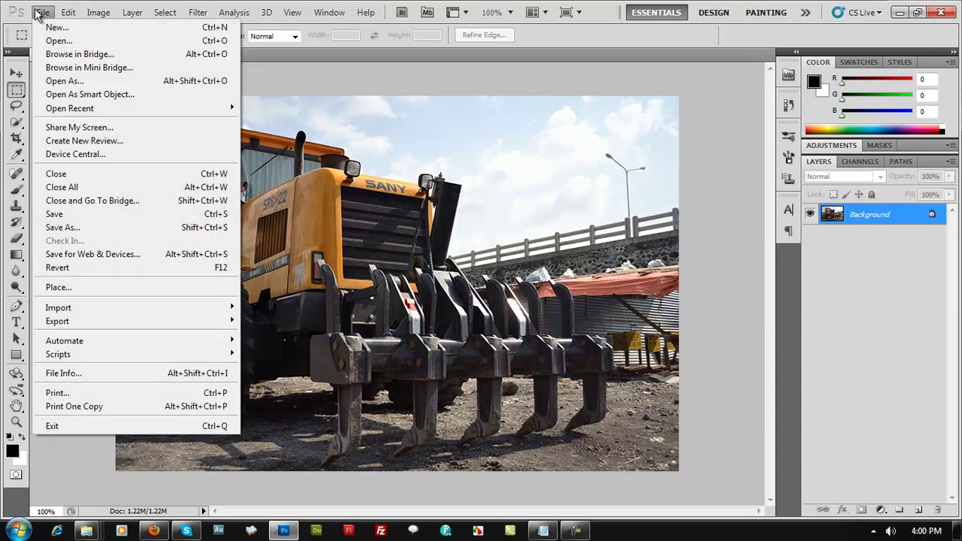
pyautogui.click(63, 256)
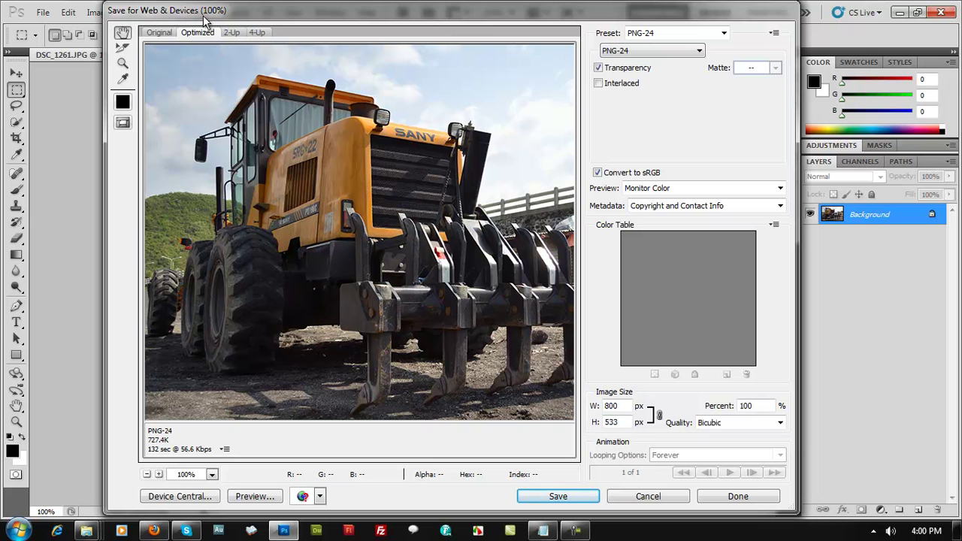
pyautogui.moveTo(443, 215); pyautogui.dragTo(399, 163)
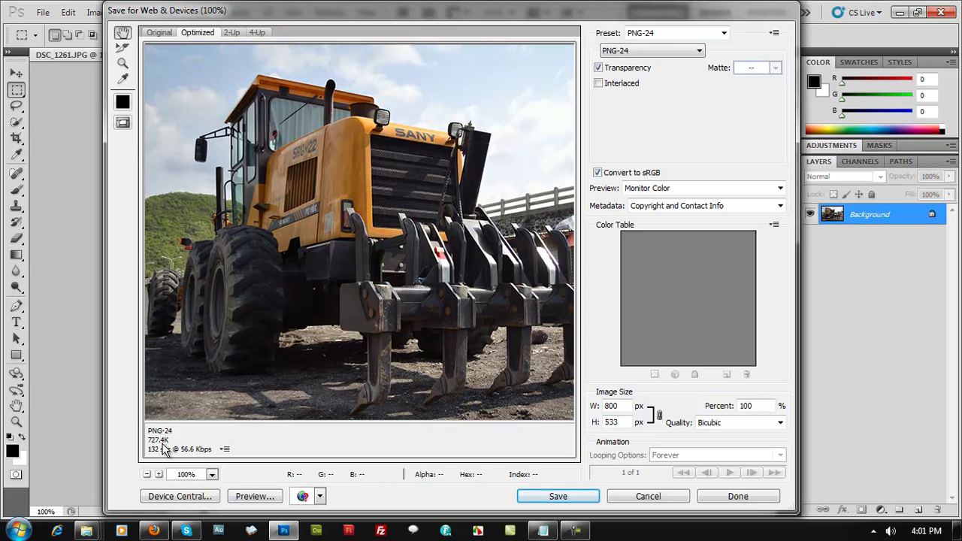
# Compare the JPEG and PNG-24 export formats for file size, and choose JPEG
pyautogui.click(669, 50)
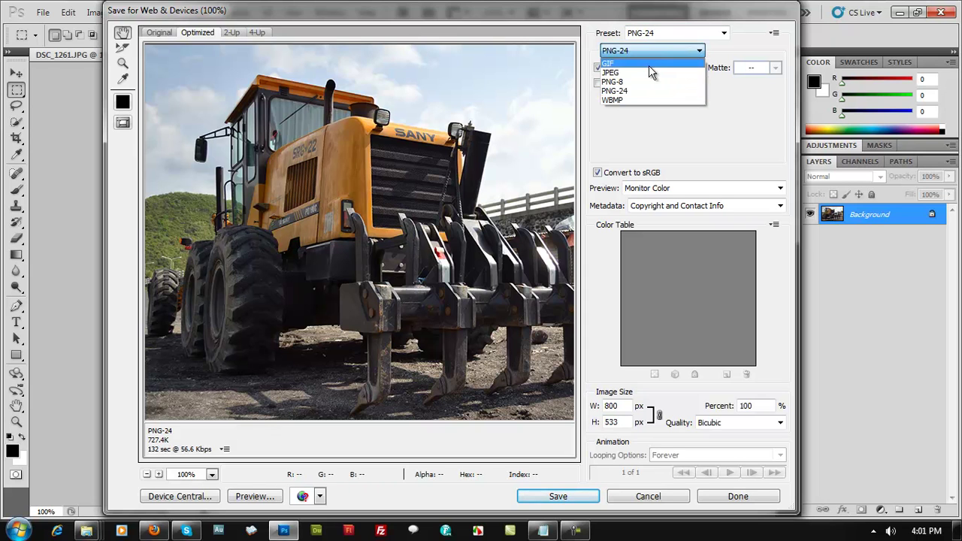
pyautogui.click(650, 73)
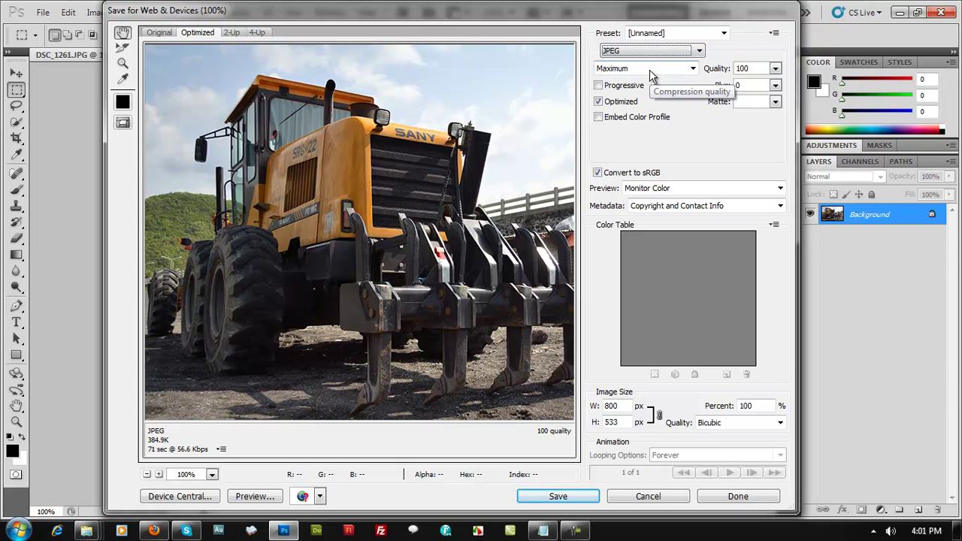
pyautogui.click(650, 51)
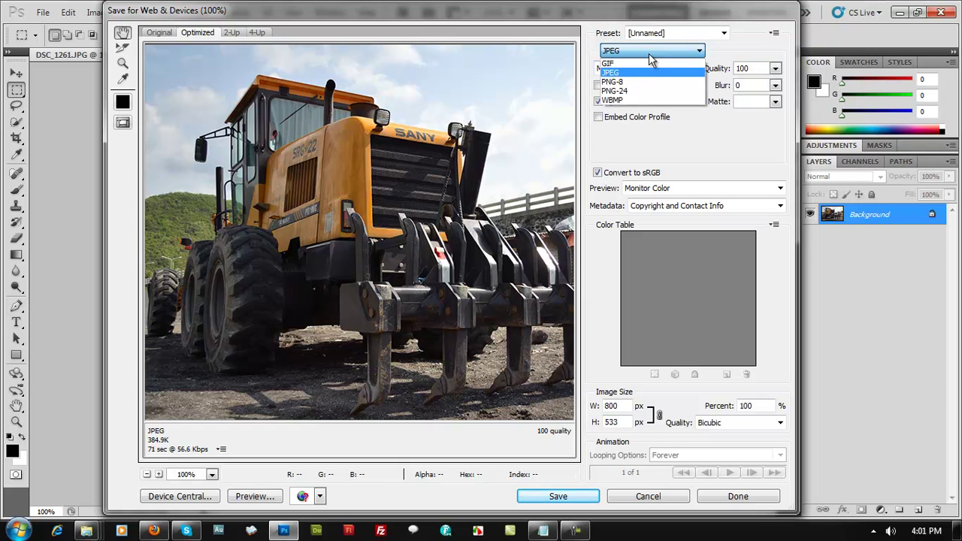
pyautogui.click(637, 90)
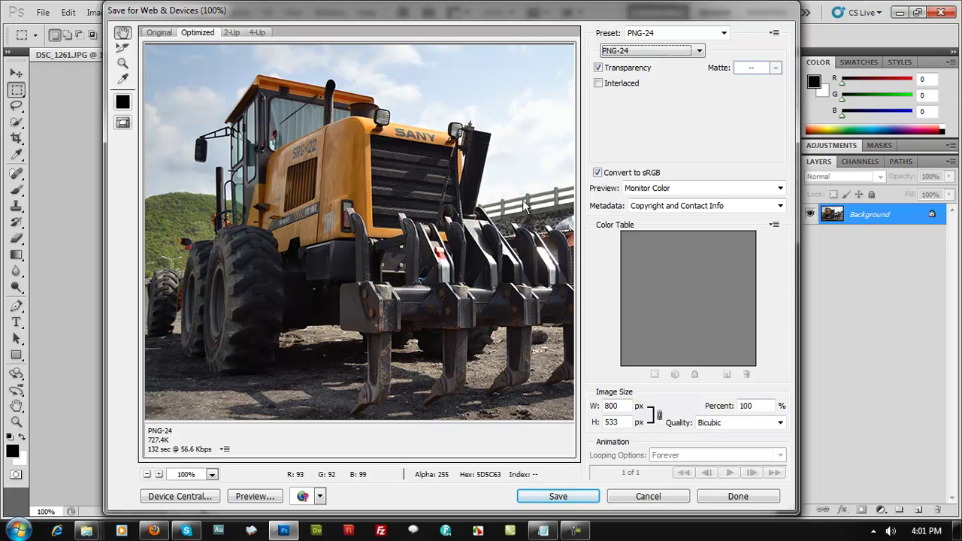
pyautogui.click(648, 52)
pyautogui.click(628, 73)
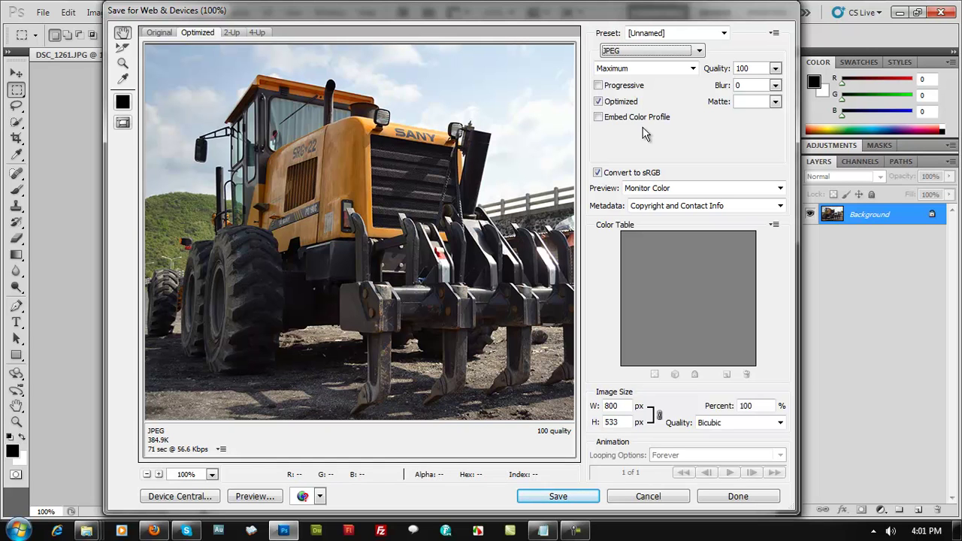
pyautogui.click(353, 308)
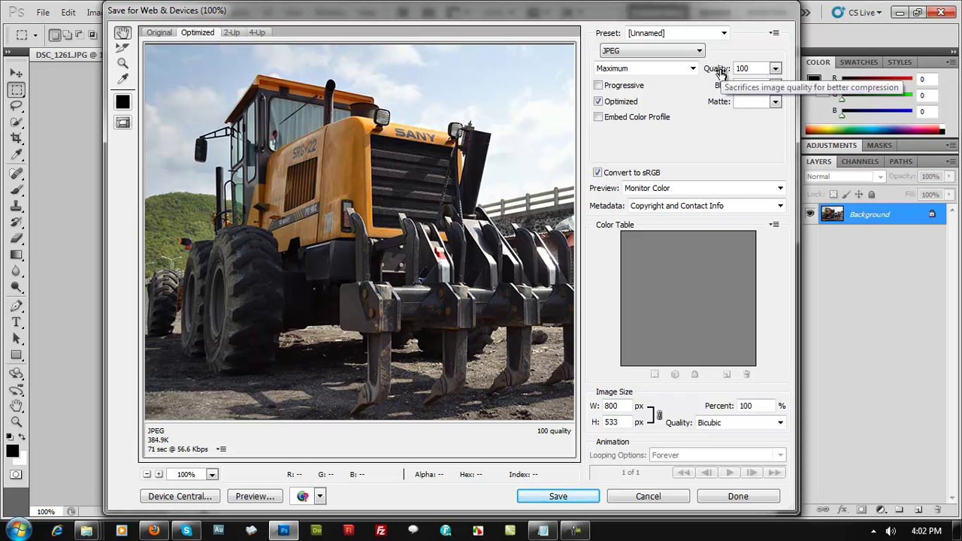
# Inspect the JPEG preview at quality 100, magnified to 200% and again at 100%
pyautogui.click(775, 68)
pyautogui.moveTo(779, 89)
pyautogui.mouseDown()
pyautogui.moveTo(678, 83)
pyautogui.moveTo(788, 89)
pyautogui.mouseUp()
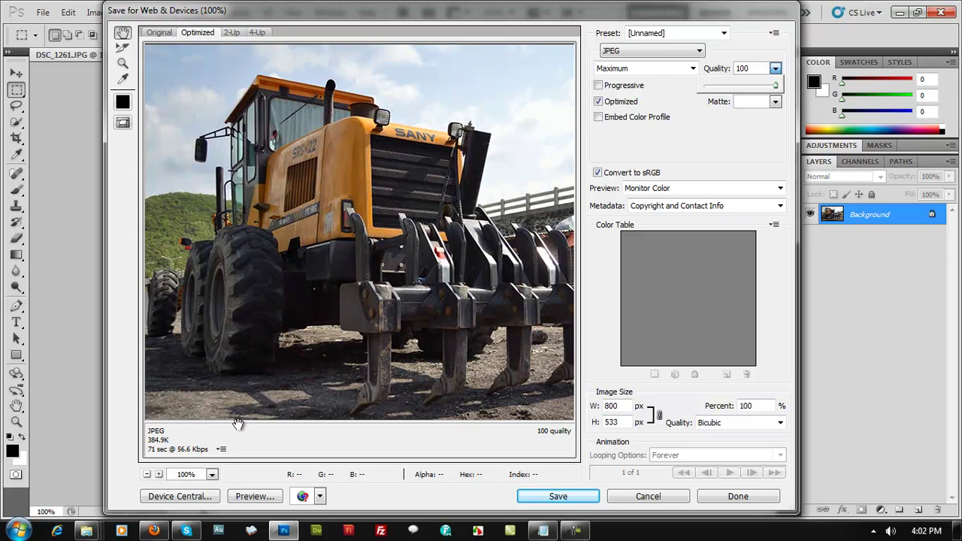
pyautogui.click(276, 385)
pyautogui.click(211, 475)
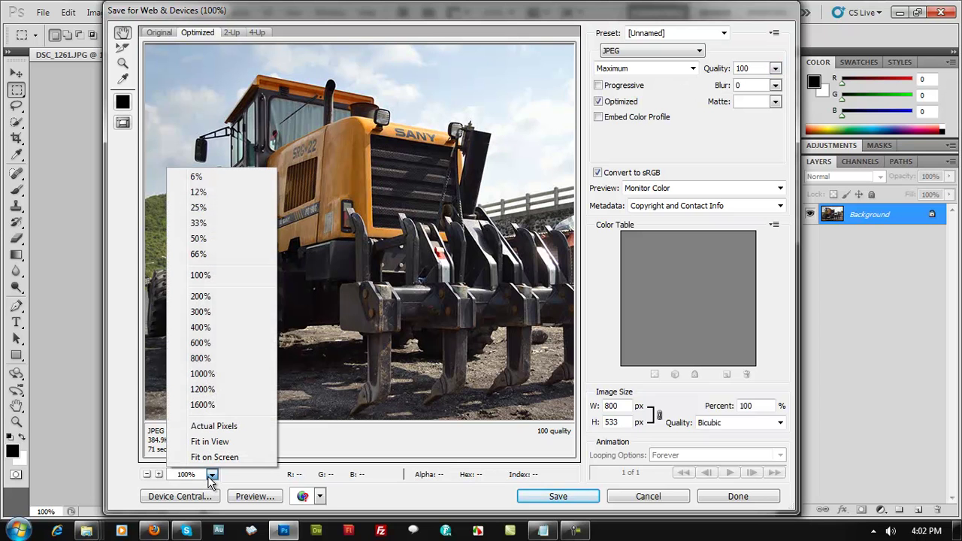
pyautogui.click(203, 297)
pyautogui.click(211, 474)
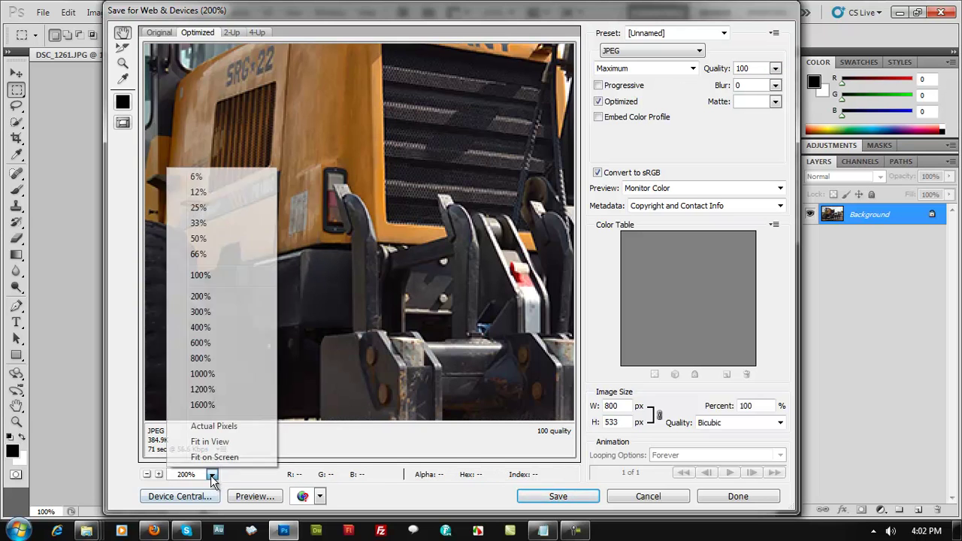
pyautogui.click(200, 275)
pyautogui.moveTo(422, 204); pyautogui.dragTo(384, 239)
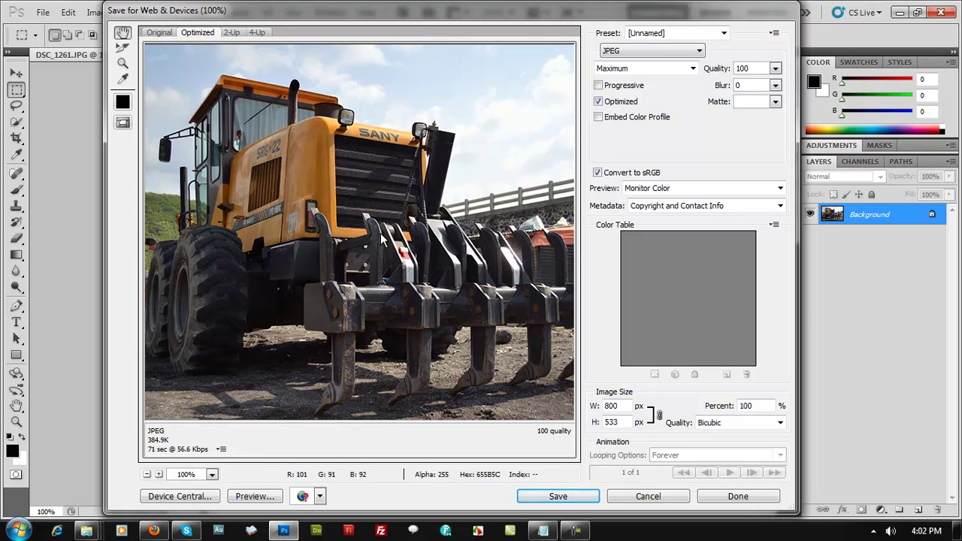
# Try JPEG quality 0 against quality 100, and examine the preview for compression artifacts at quality 0
pyautogui.click(776, 70)
pyautogui.moveTo(781, 87); pyautogui.dragTo(668, 105)
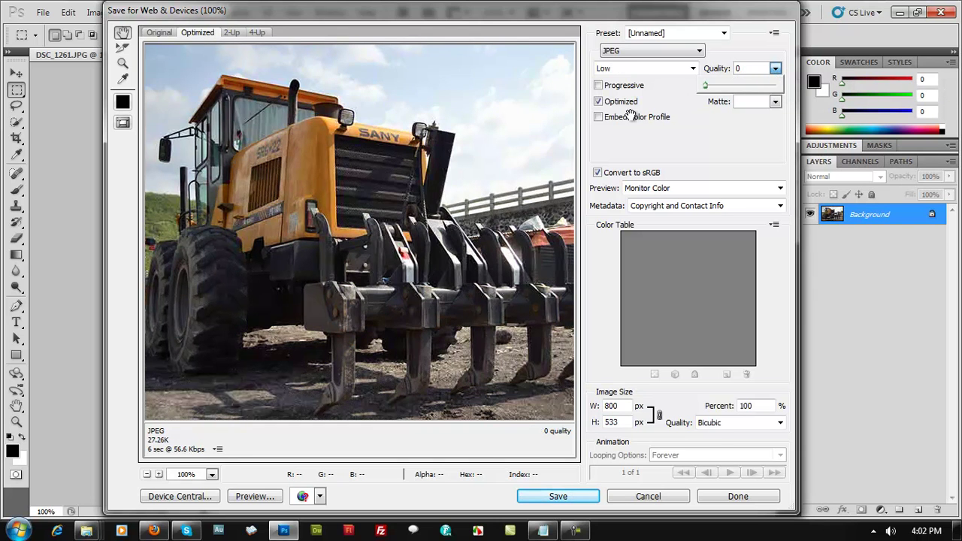
pyautogui.moveTo(728, 88); pyautogui.dragTo(823, 90)
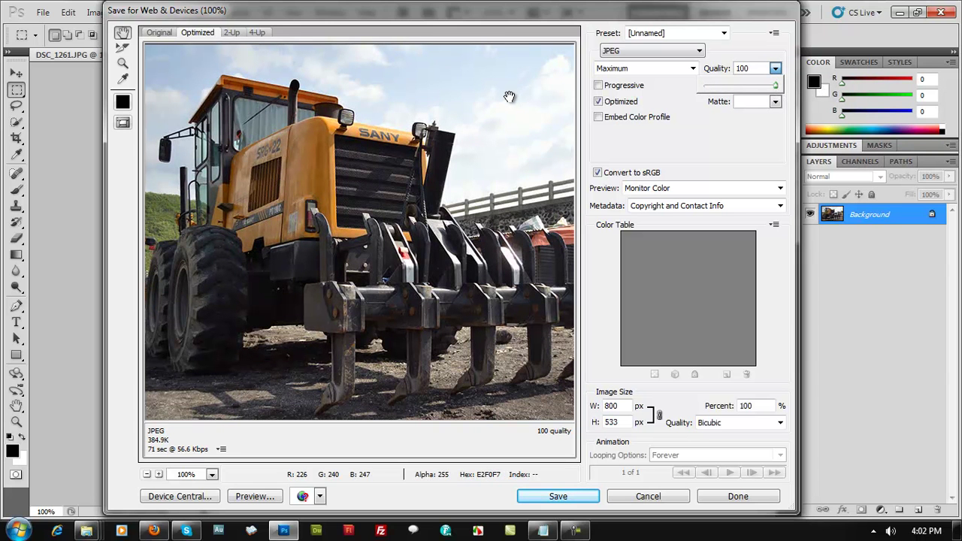
pyautogui.moveTo(775, 85); pyautogui.dragTo(703, 87)
pyautogui.moveTo(415, 197); pyautogui.dragTo(449, 196)
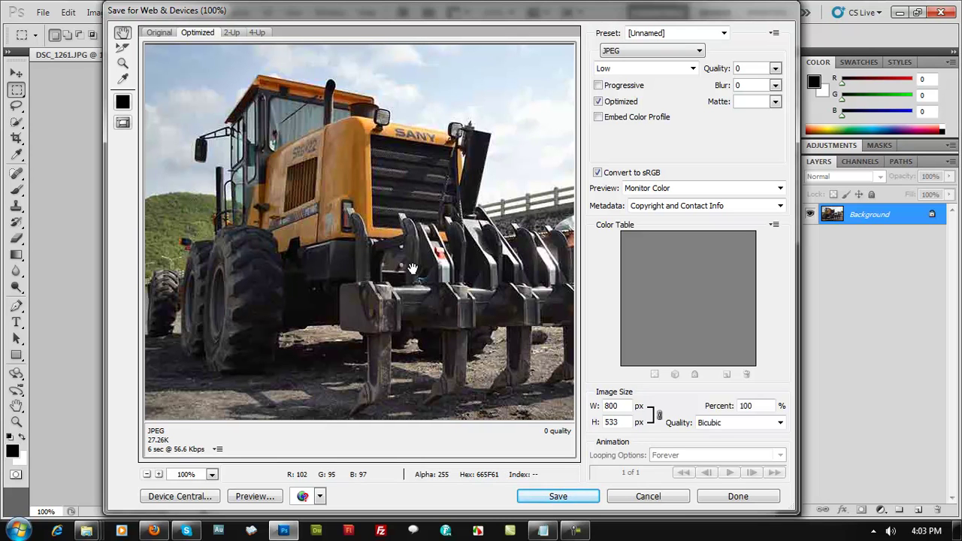
pyautogui.moveTo(413, 270); pyautogui.dragTo(321, 254)
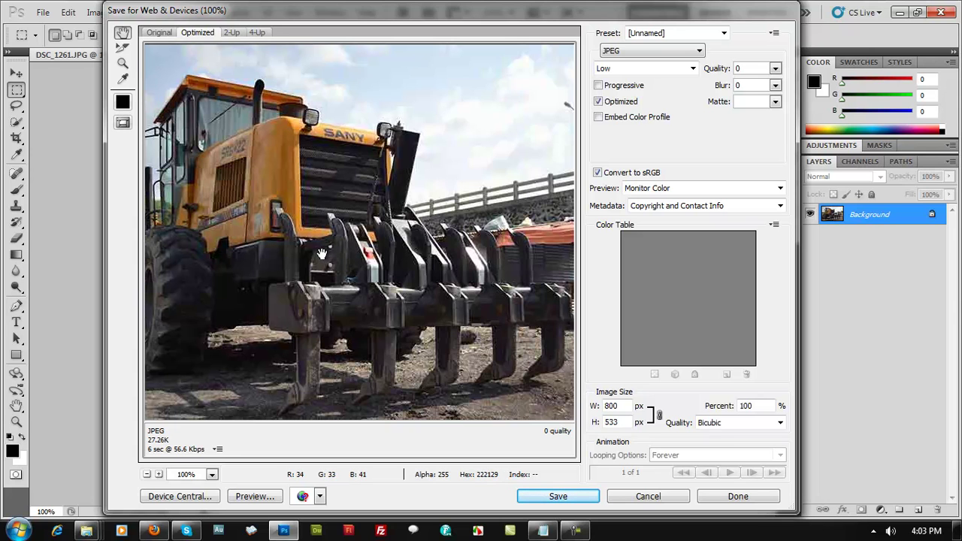
pyautogui.moveTo(290, 295); pyautogui.dragTo(410, 281)
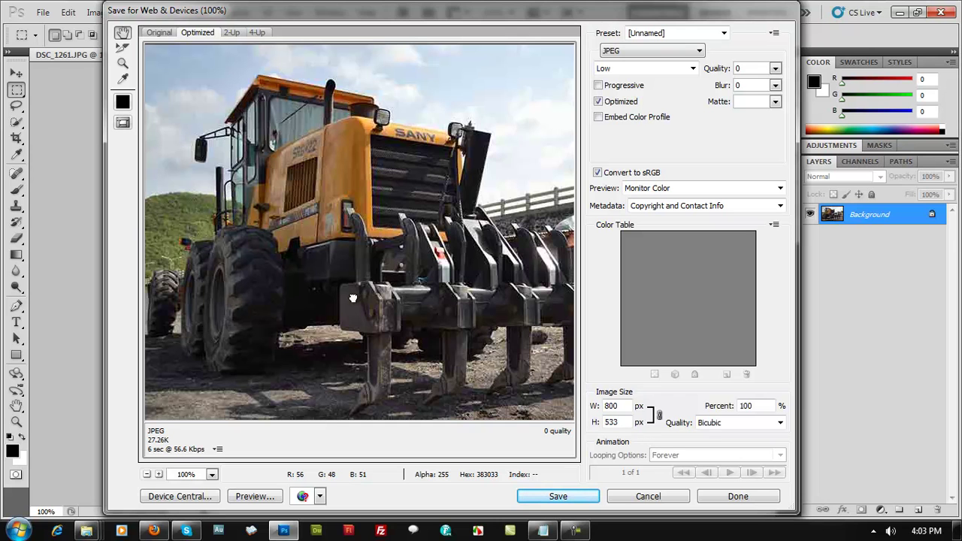
pyautogui.moveTo(350, 299); pyautogui.dragTo(336, 281)
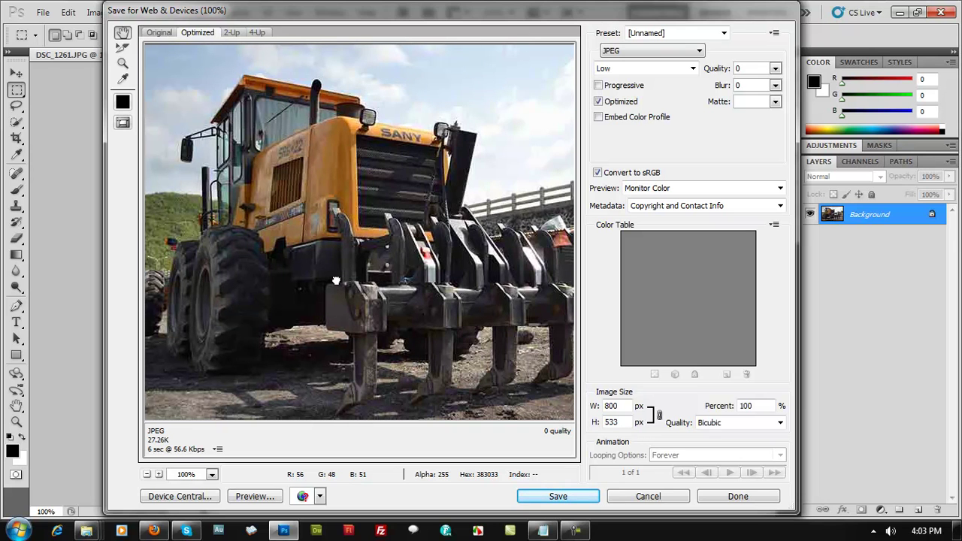
# Try JPEG quality 52 and 78 for a balance with file size, and set the quality to 75
pyautogui.click(775, 68)
pyautogui.click(739, 88)
pyautogui.moveTo(736, 89); pyautogui.dragTo(741, 89)
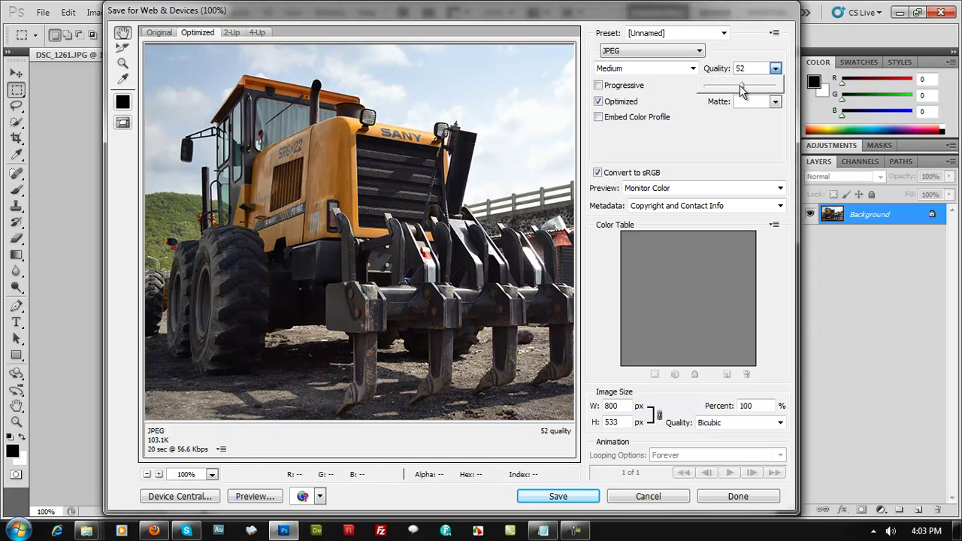
pyautogui.moveTo(741, 90); pyautogui.dragTo(759, 91)
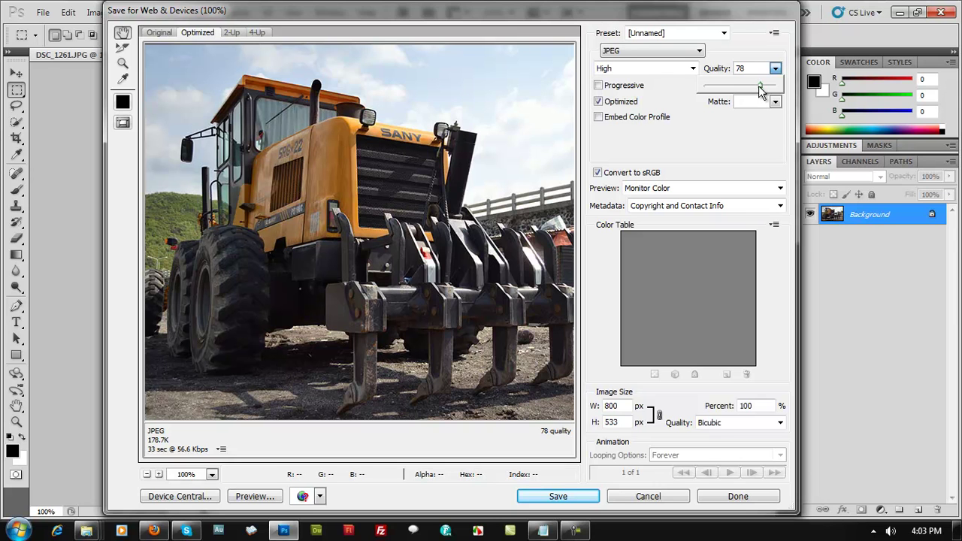
pyautogui.moveTo(760, 91)
pyautogui.mouseDown()
pyautogui.moveTo(723, 91)
pyautogui.moveTo(757, 89)
pyautogui.mouseUp()
pyautogui.click(751, 68)
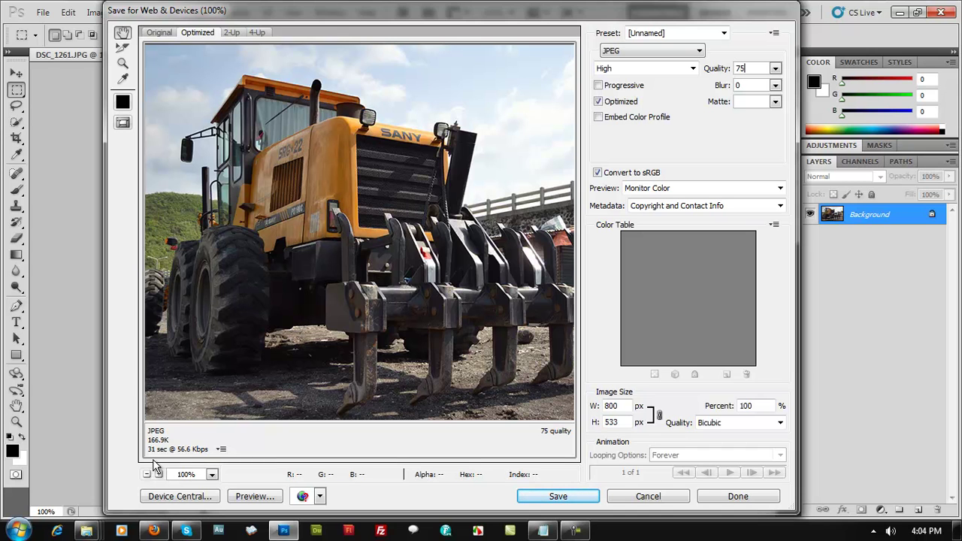
# Save the quality-75 JPEG of the truck photo to the desktop under the file name optimized
pyautogui.moveTo(294, 318); pyautogui.dragTo(374, 293)
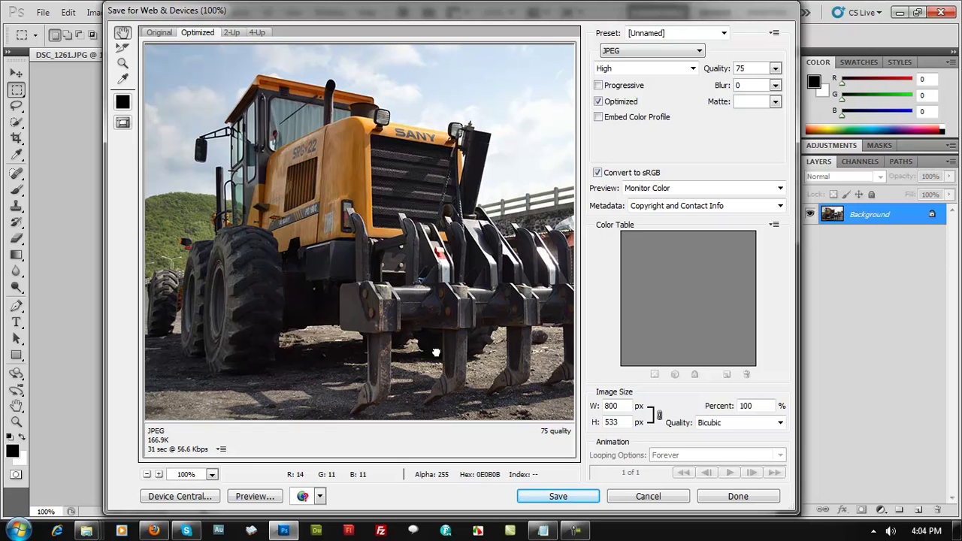
pyautogui.moveTo(359, 242); pyautogui.dragTo(309, 242)
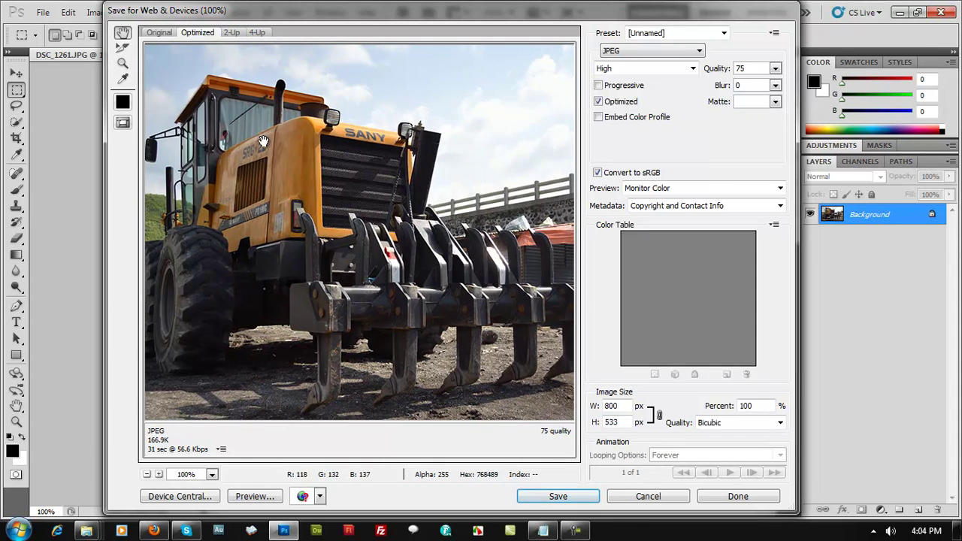
pyautogui.moveTo(205, 224); pyautogui.dragTo(249, 223)
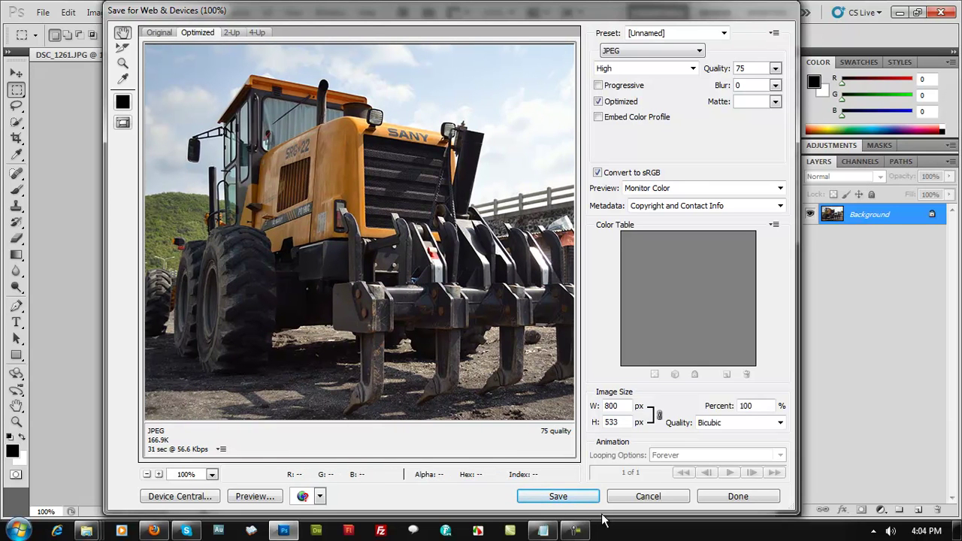
pyautogui.click(571, 500)
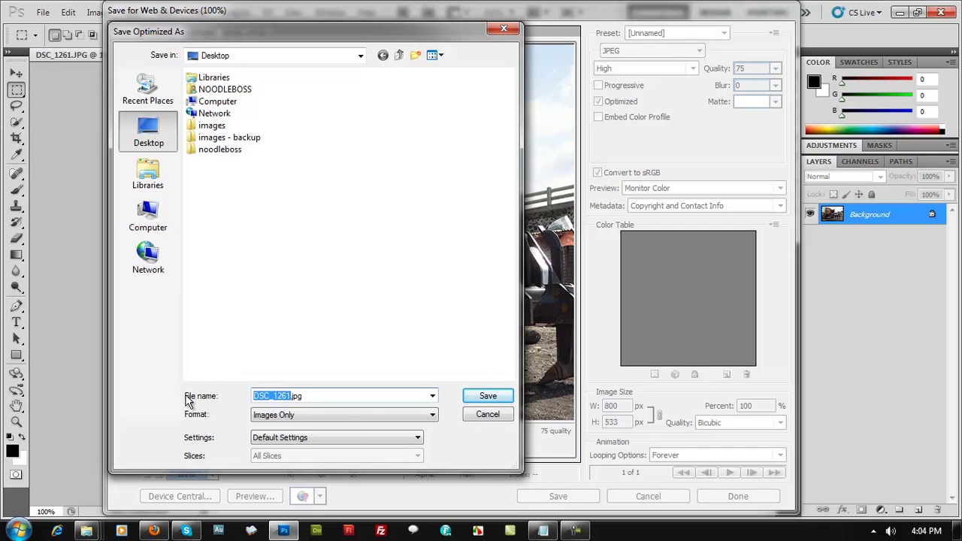
pyautogui.write('truck')
pyautogui.press('BackSpace')
pyautogui.press('BackSpace')
pyautogui.press('BackSpace')
pyautogui.press('BackSpace')
pyautogui.press('BackSpace')
pyautogui.write('optimized')
pyautogui.press('Return')
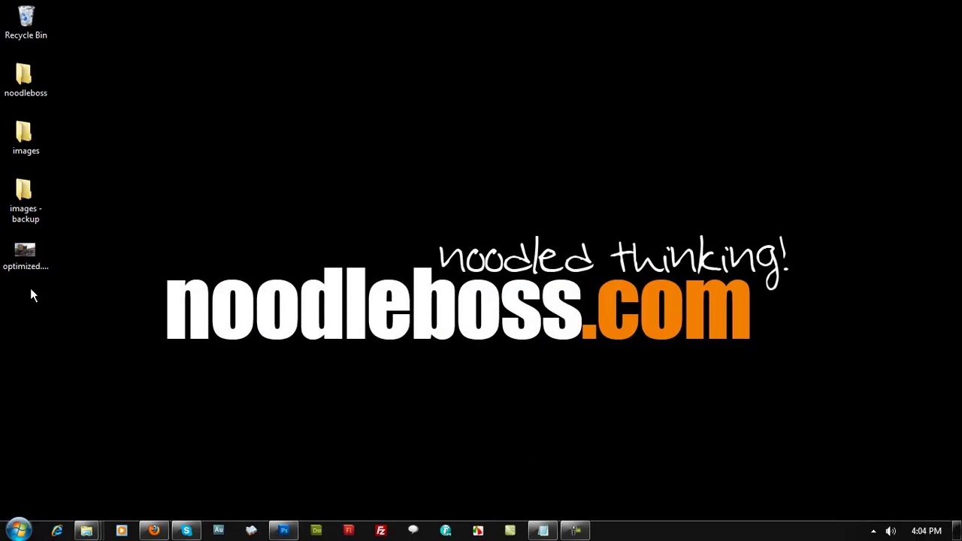
# Move optimized.jpg to the middle of the desktop and check it in Windows Photo Viewer
pyautogui.moveTo(26, 259); pyautogui.dragTo(396, 263)
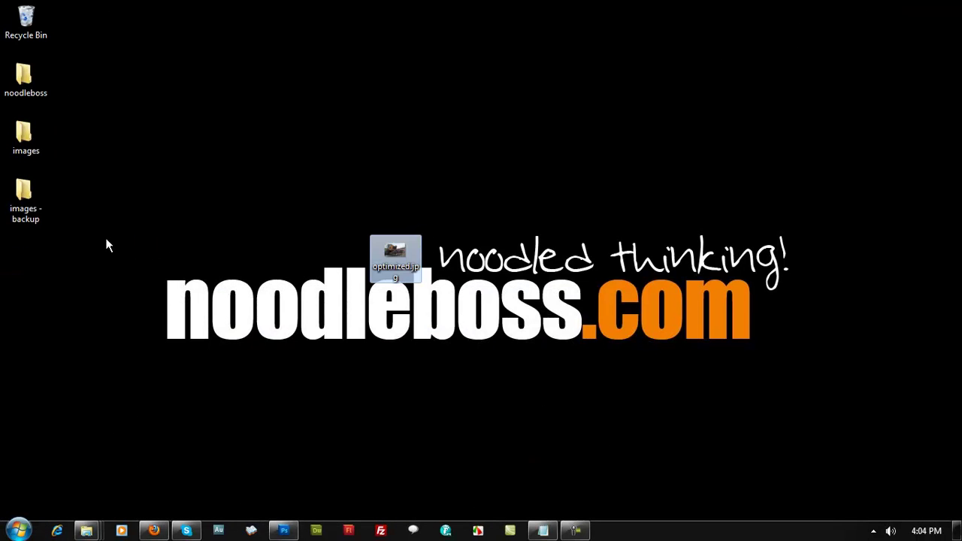
pyautogui.doubleClick(396, 256)
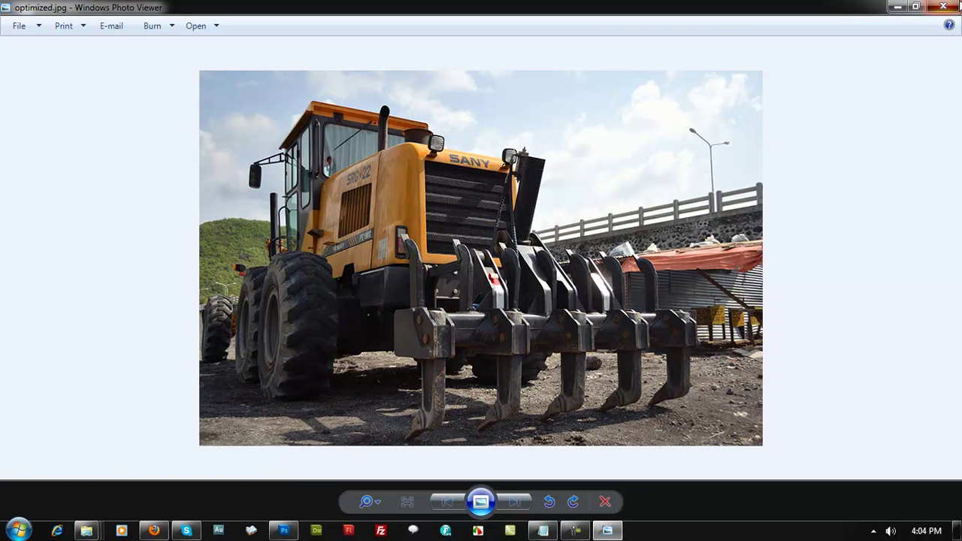
pyautogui.click(943, 6)
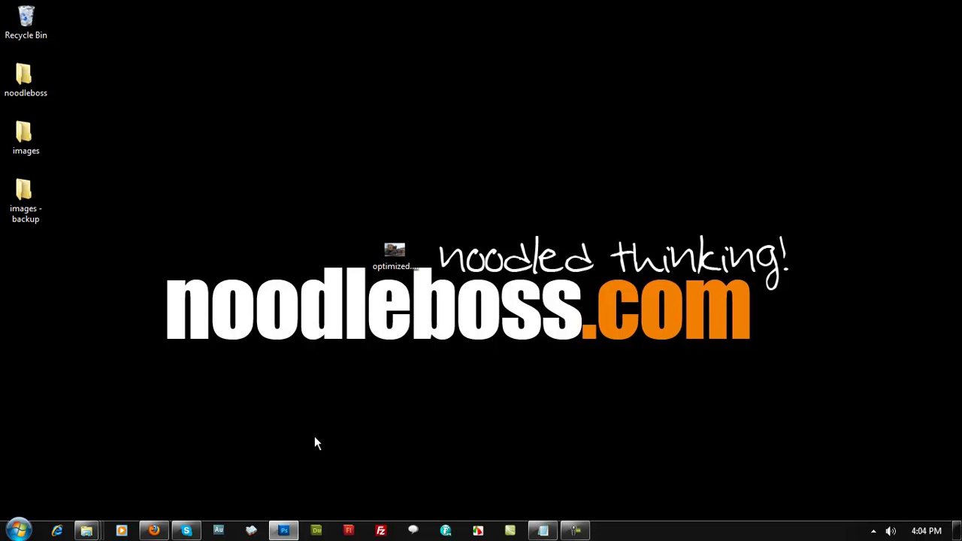
# Return to Photoshop, close DSC_1261.JPG without saving changes, and open DSC_1528.jpg from the images folder
pyautogui.click(294, 532)
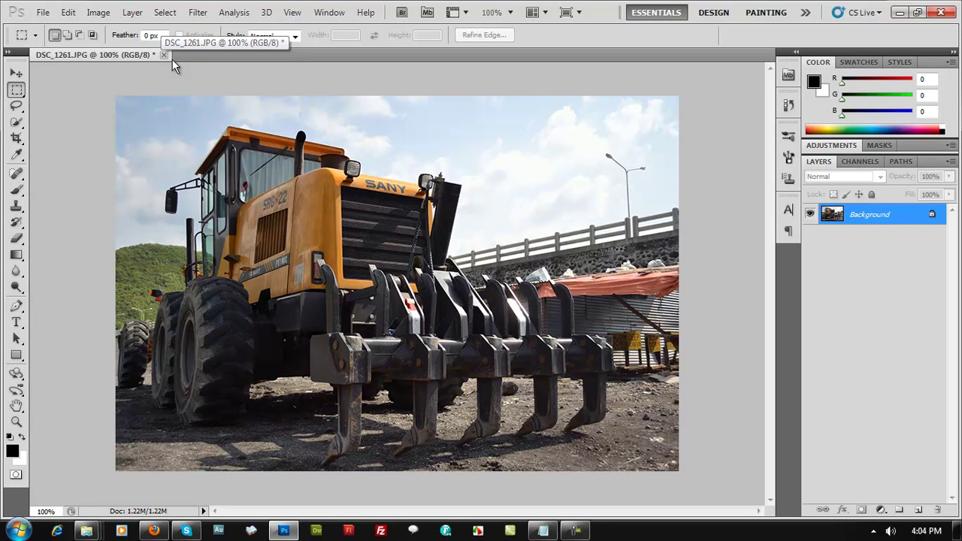
pyautogui.click(165, 54)
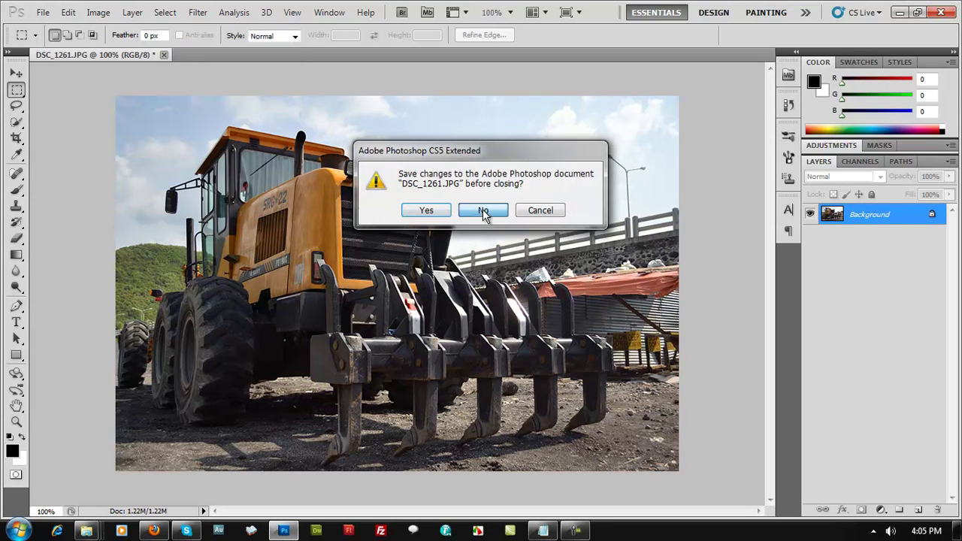
pyautogui.click(486, 211)
pyautogui.hotkey('ctrl', 'o')
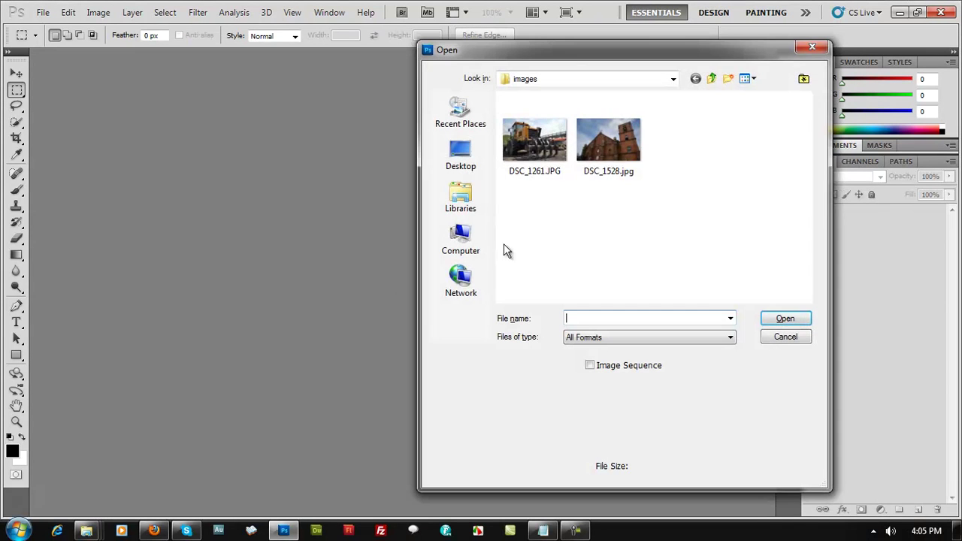
pyautogui.click(630, 139)
pyautogui.doubleClick(631, 139)
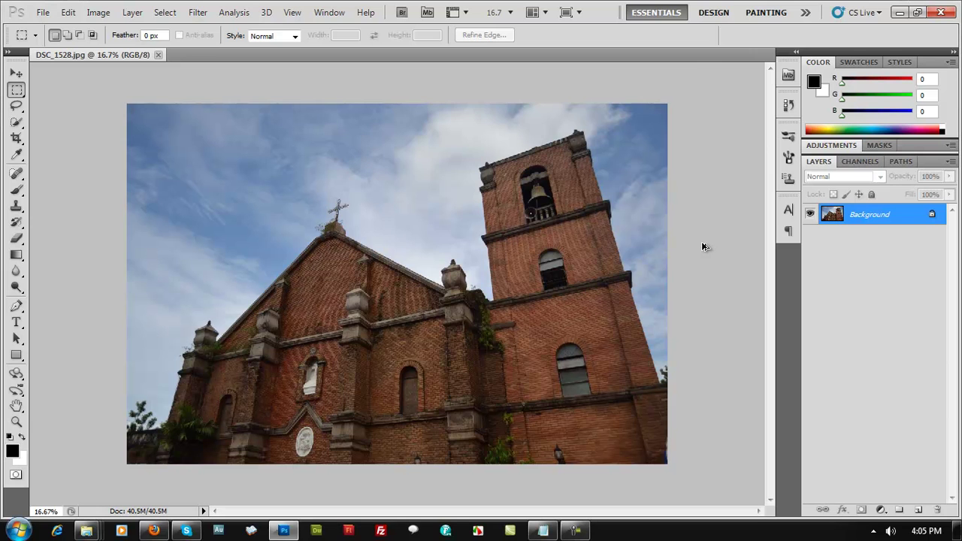
# Resize the church photo to 800 pixels wide and display it at 100%
pyautogui.hotkey('ctrl', 'alt', 'i')
pyautogui.write('8')
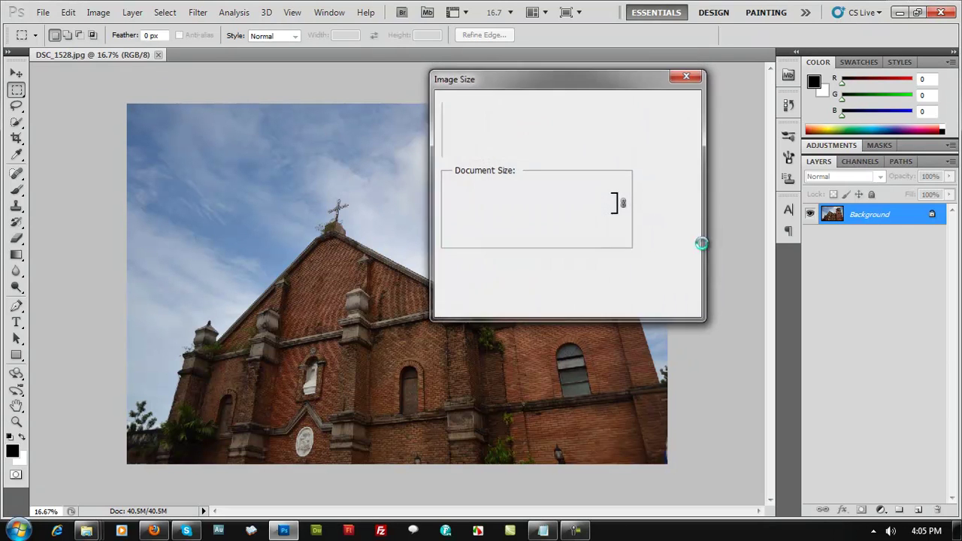
pyautogui.press('Return')
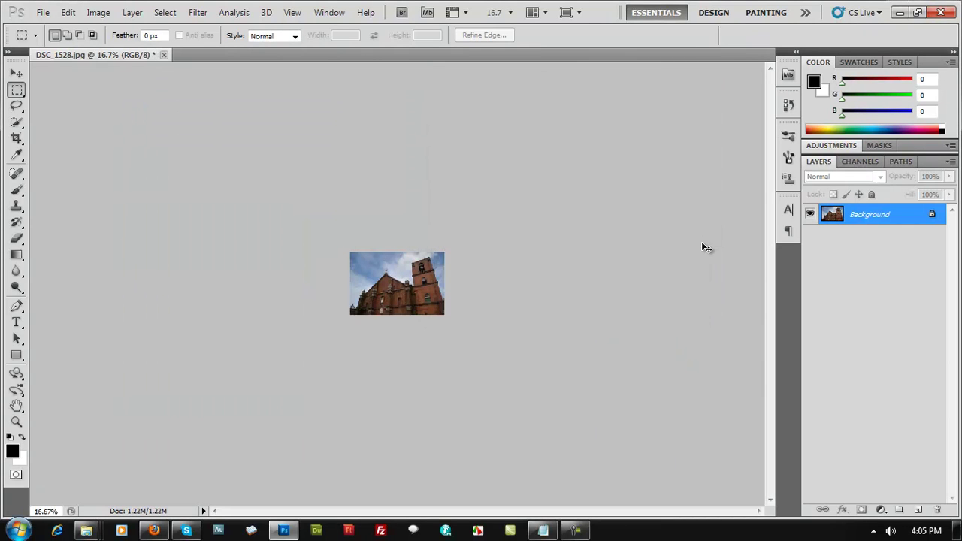
pyautogui.hotkey('ctrl', '1')
pyautogui.hotkey('ctrl', '+')
pyautogui.hotkey('ctrl', '-')
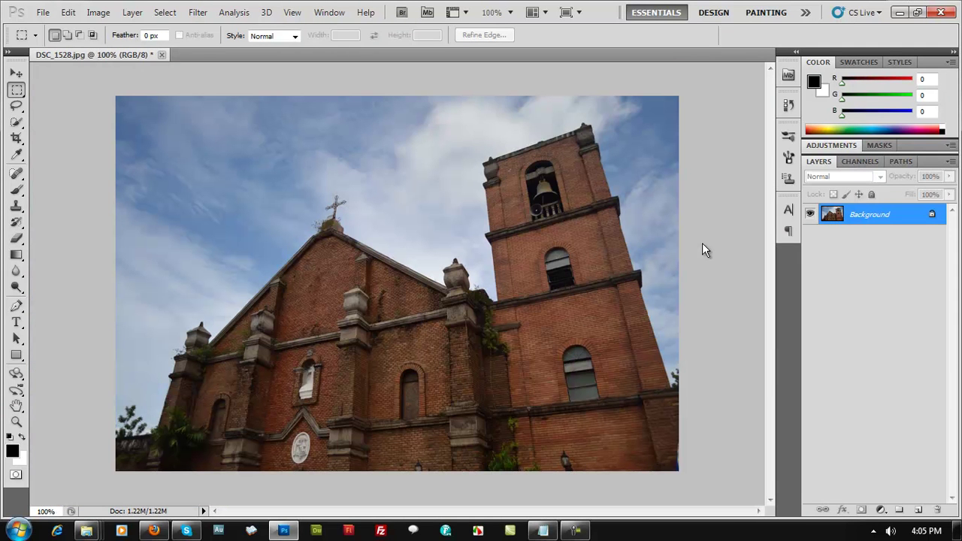
# Try JPEG quality 39 and 50 for the church photo in Save for Web & Devices
pyautogui.hotkey('ctrl', 'alt', 'shift', 's')
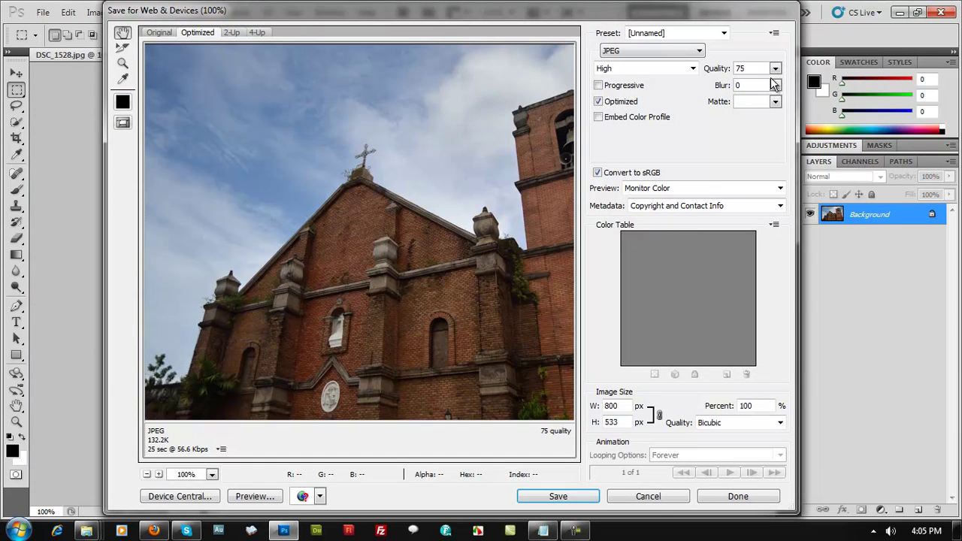
pyautogui.click(775, 68)
pyautogui.moveTo(756, 85); pyautogui.dragTo(735, 89)
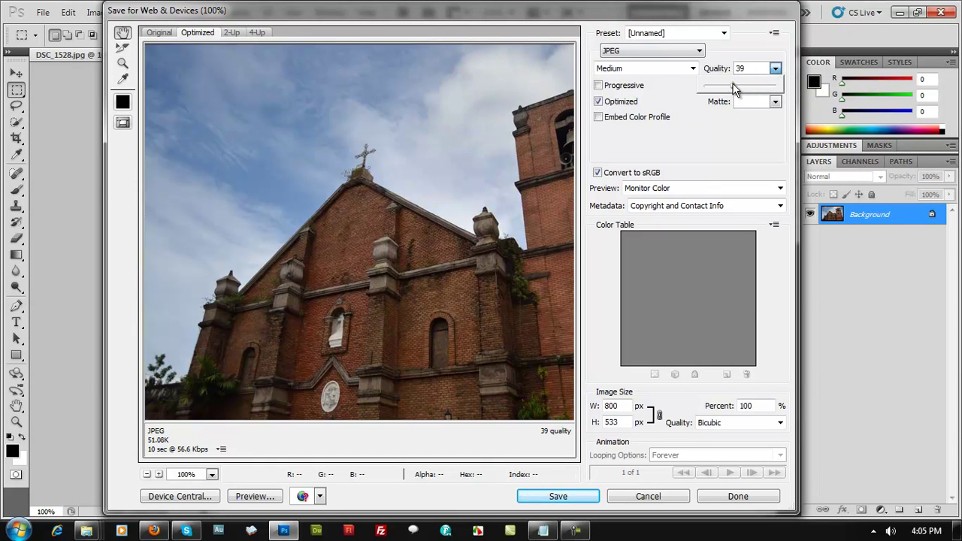
pyautogui.moveTo(737, 84); pyautogui.dragTo(740, 85)
pyautogui.click(459, 275)
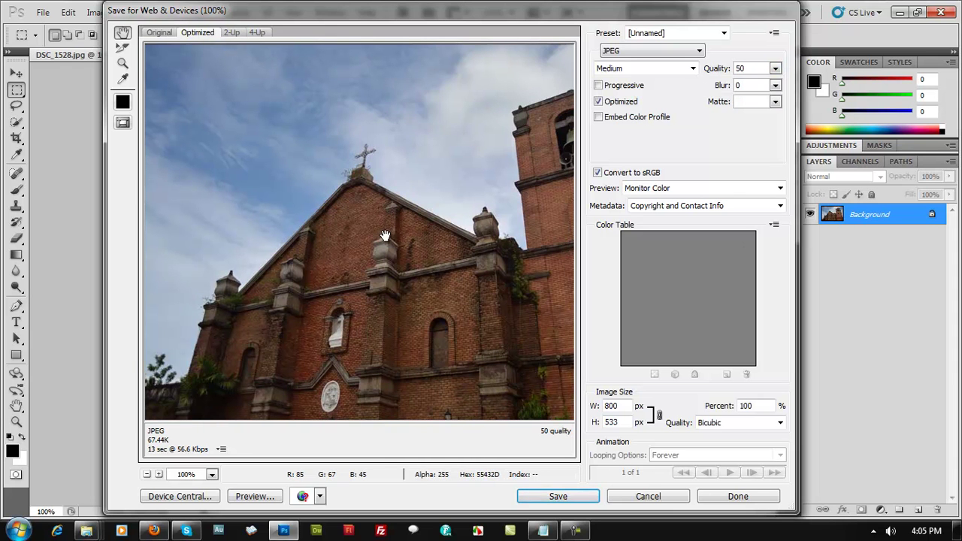
# Try JPEG quality 26 for the church photo, examine the preview, and cancel the web export
pyautogui.moveTo(381, 6); pyautogui.dragTo(366, 26)
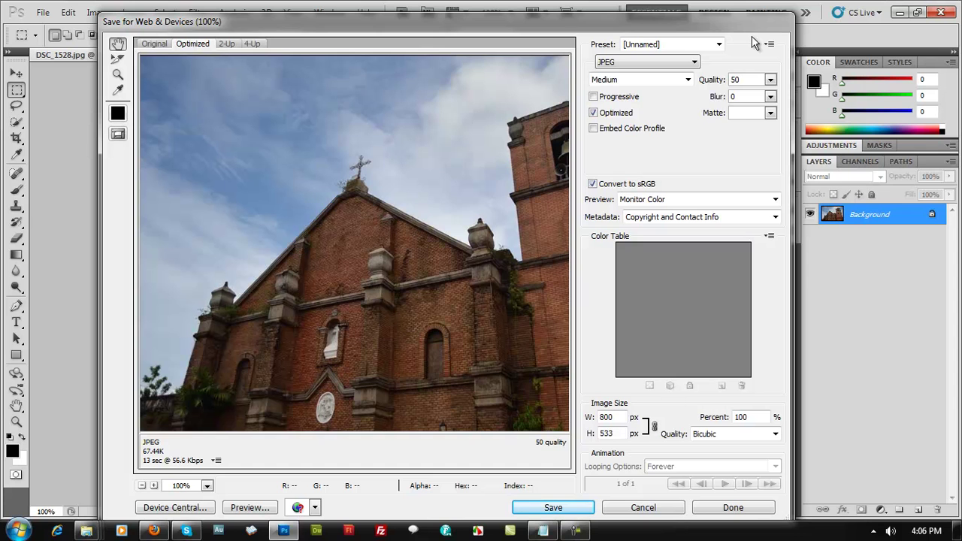
pyautogui.moveTo(770, 80); pyautogui.dragTo(742, 101)
pyautogui.moveTo(483, 287); pyautogui.dragTo(327, 252)
pyautogui.moveTo(397, 257)
pyautogui.mouseDown()
pyautogui.moveTo(399, 306)
pyautogui.moveTo(412, 252)
pyautogui.mouseUp()
pyautogui.click(770, 80)
pyautogui.moveTo(742, 98); pyautogui.dragTo(719, 98)
pyautogui.click(423, 283)
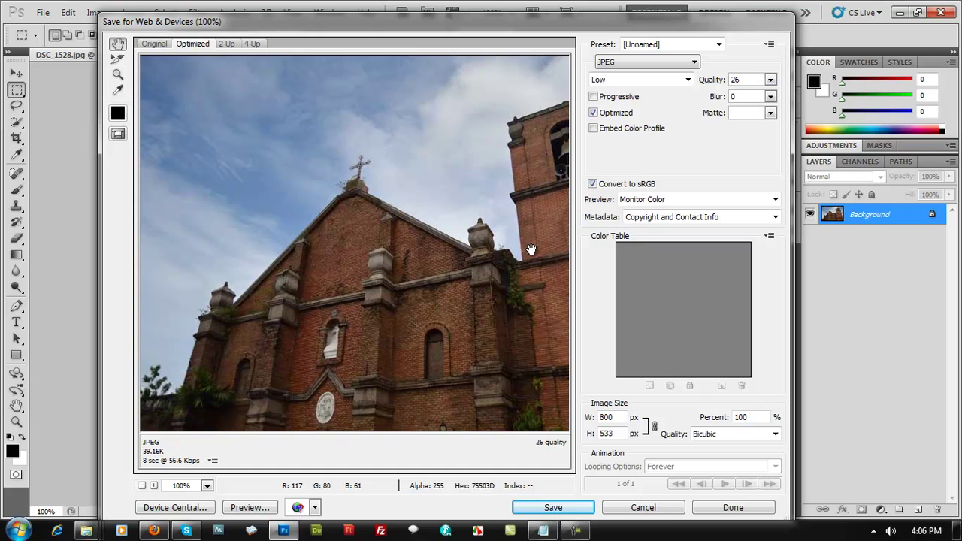
pyautogui.click(644, 507)
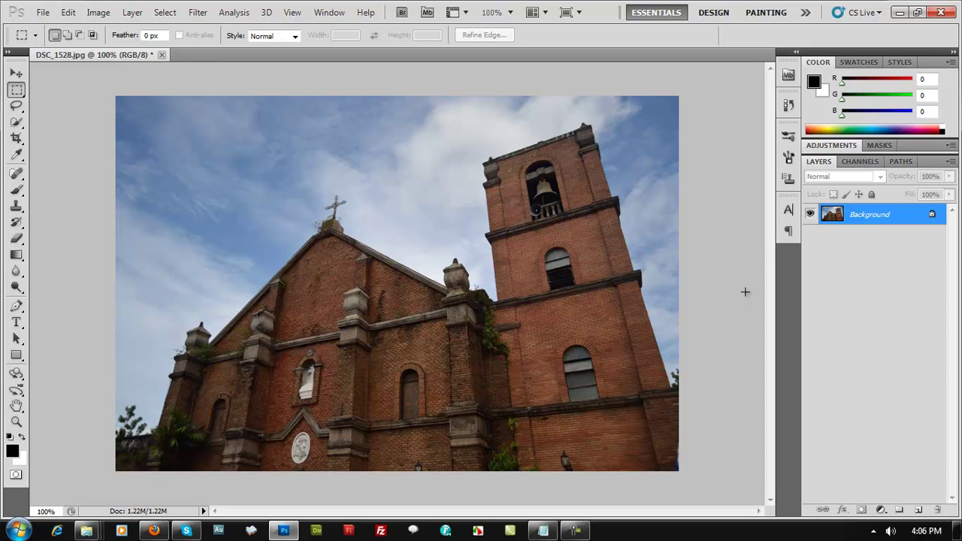
# Switch to Firefox and look over the photo post "legaspi seabridge" on noodleboss.com, and minimize the browser
pyautogui.click(899, 12)
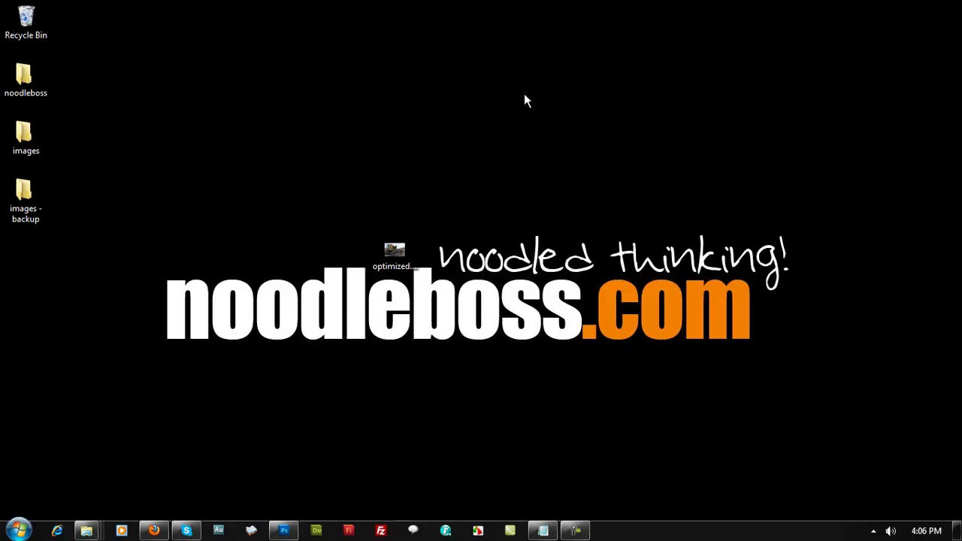
pyautogui.click(154, 531)
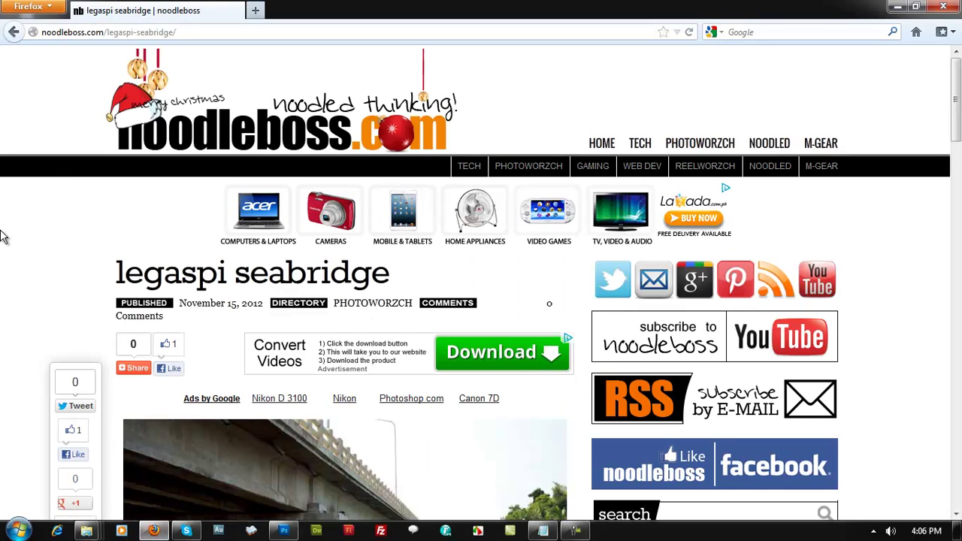
pyautogui.scroll(-7, 4, 233)
pyautogui.scroll(3, 4, 239)
pyautogui.scroll(-4, 4, 239)
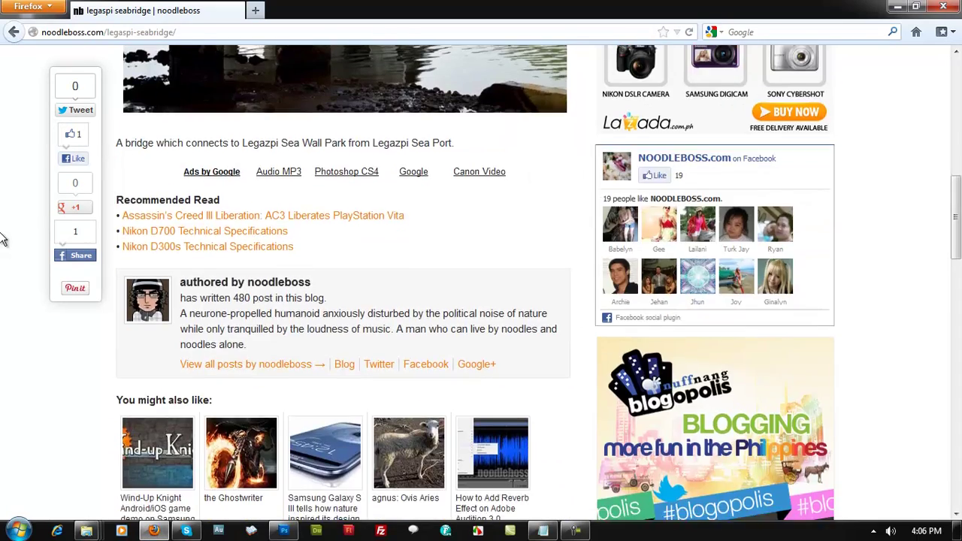
pyautogui.scroll(8, 4, 239)
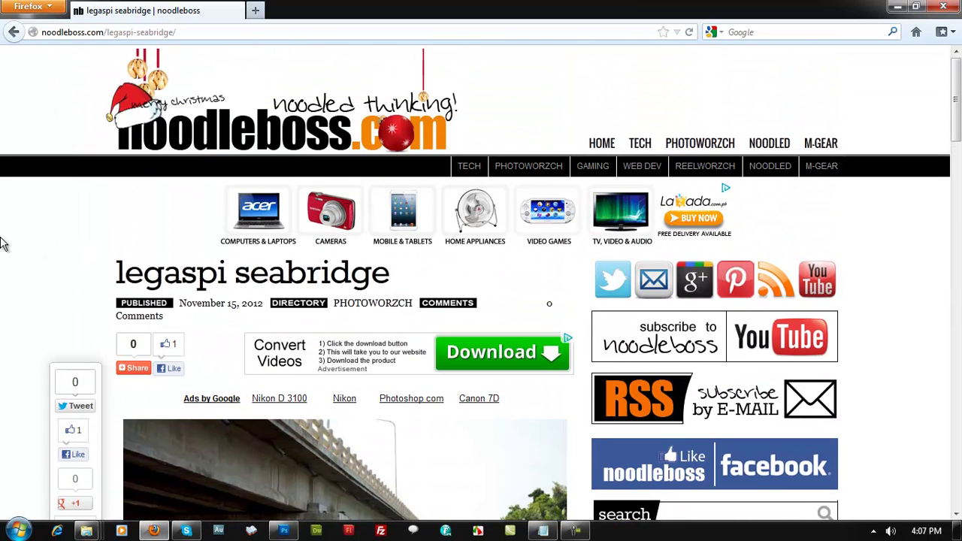
pyautogui.click(896, 8)
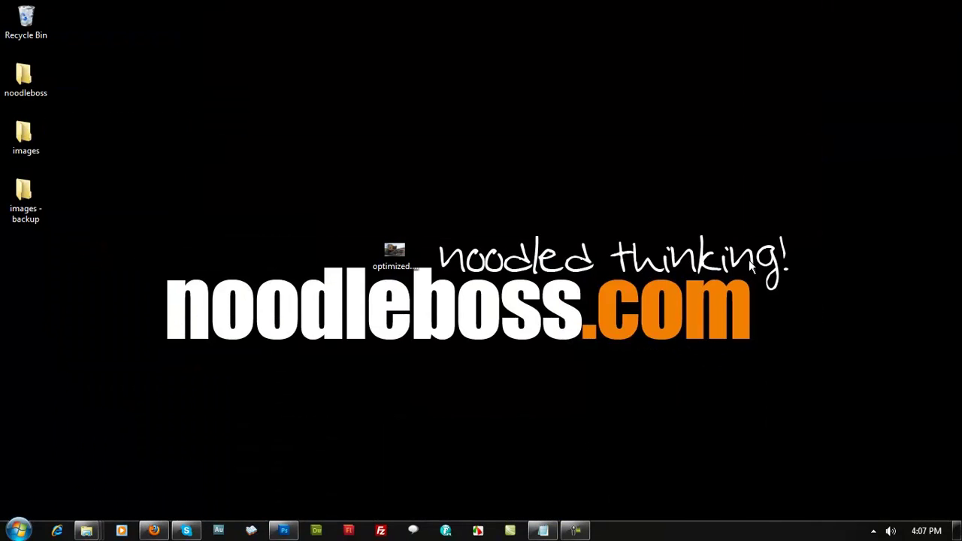